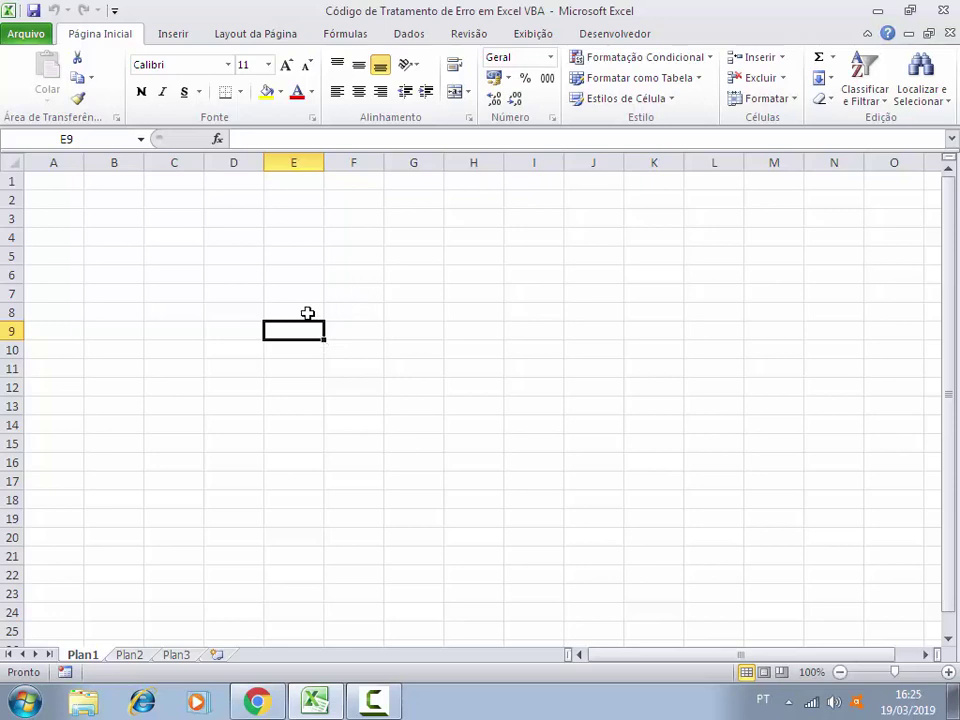
Select cells E8 and E7, then launch the Visual Basic editor from the Desenvolvedor tab.
click(288, 304)
click(290, 291)
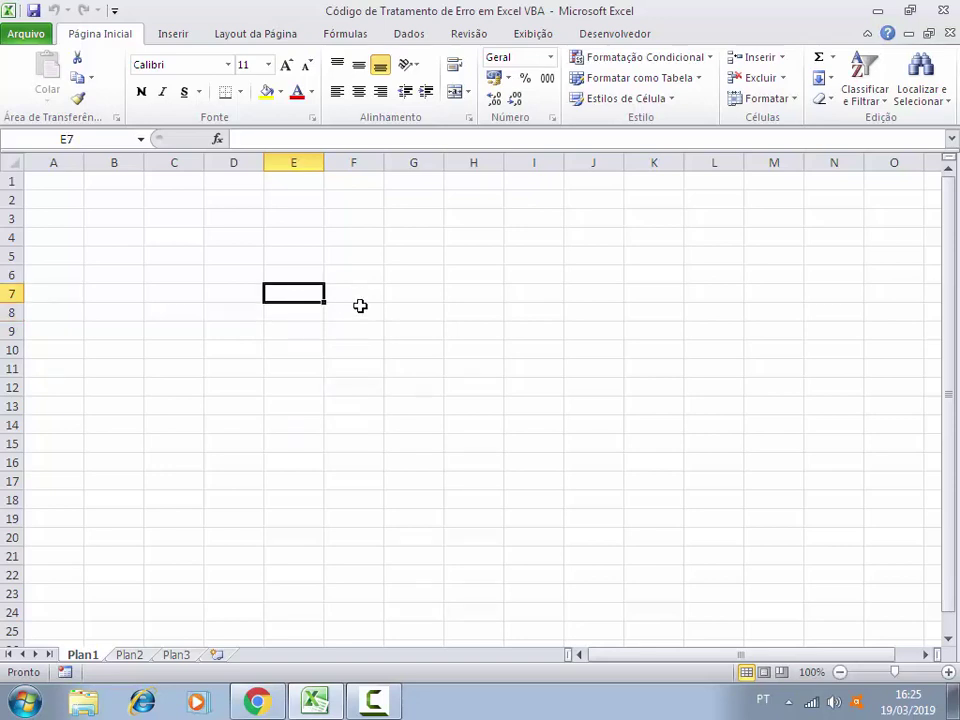
click(615, 36)
click(23, 78)
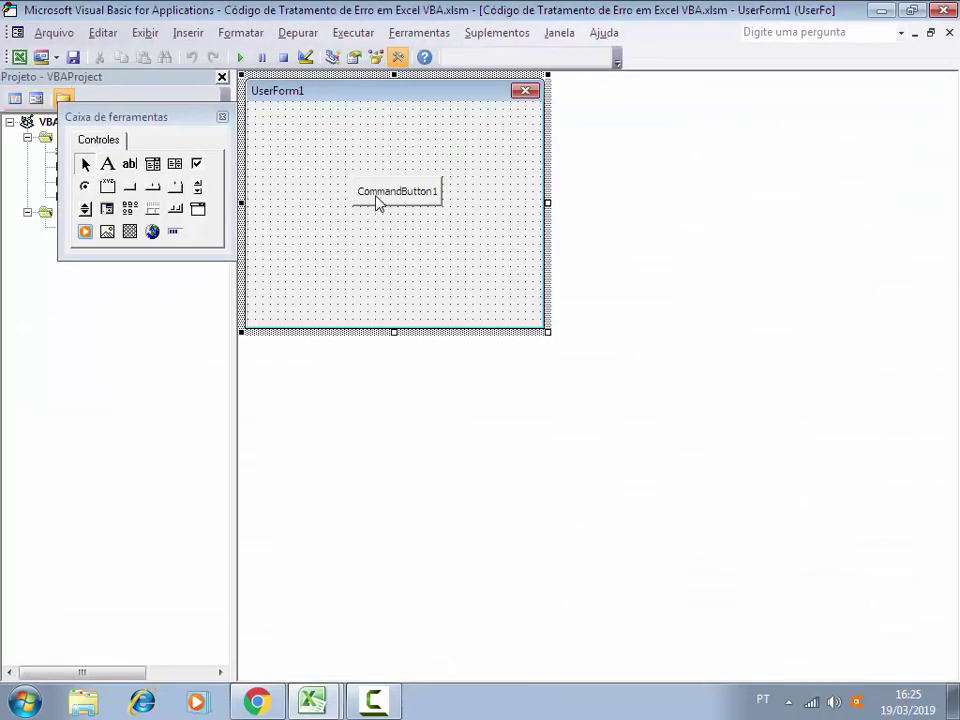
Nudge CommandButton1 lower on UserForm1, open its Click procedure, and add a blank line.
drag(400, 200, 399, 208)
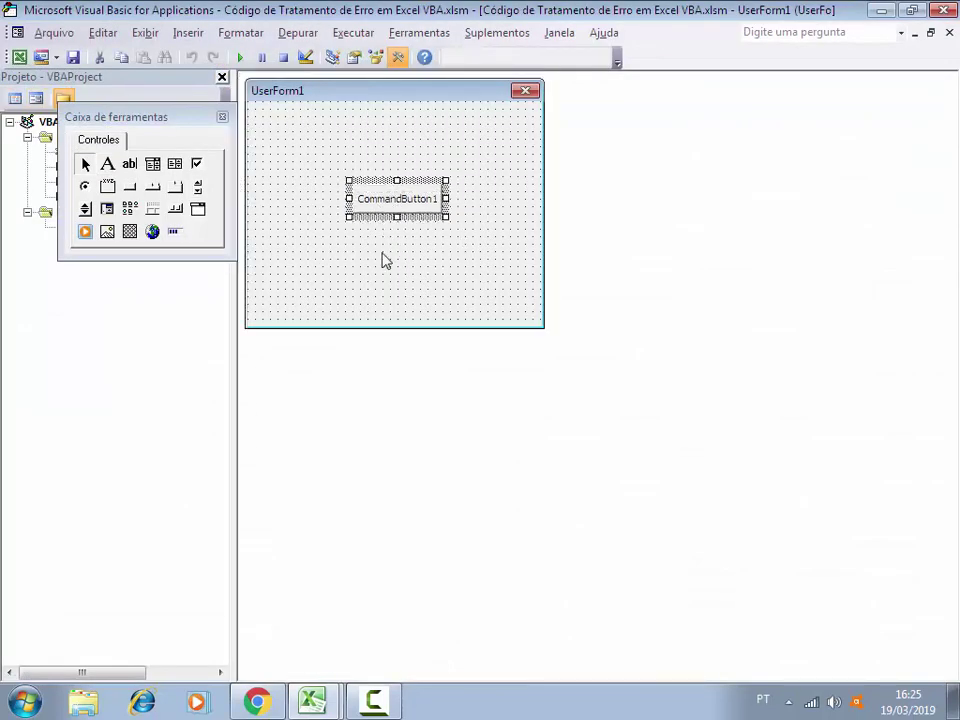
click(386, 259)
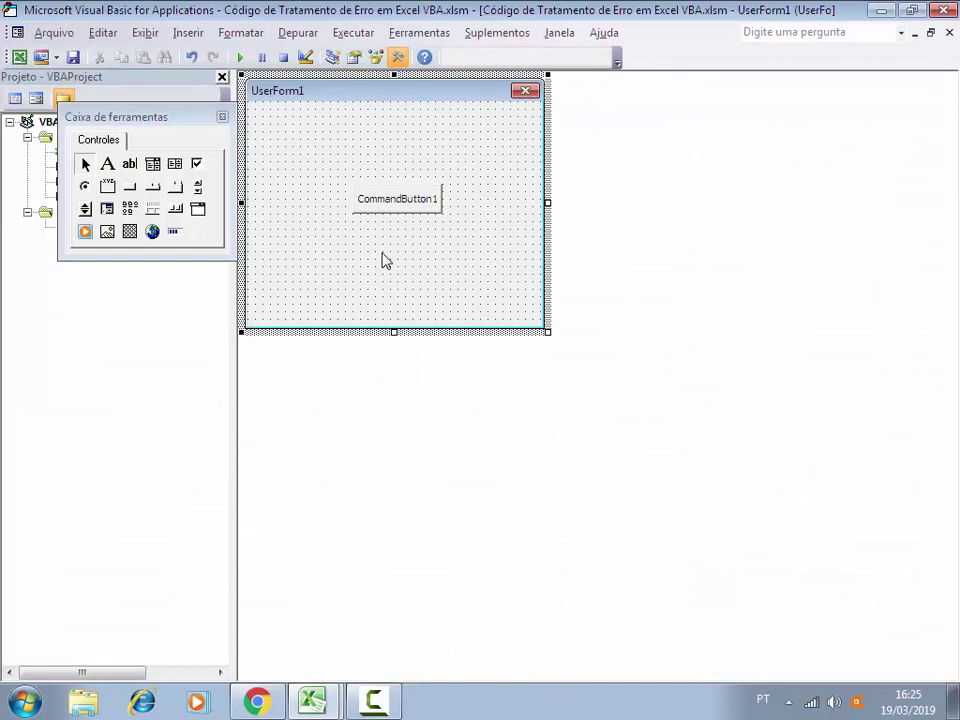
click(388, 206)
click(386, 200)
click(396, 237)
click(392, 205)
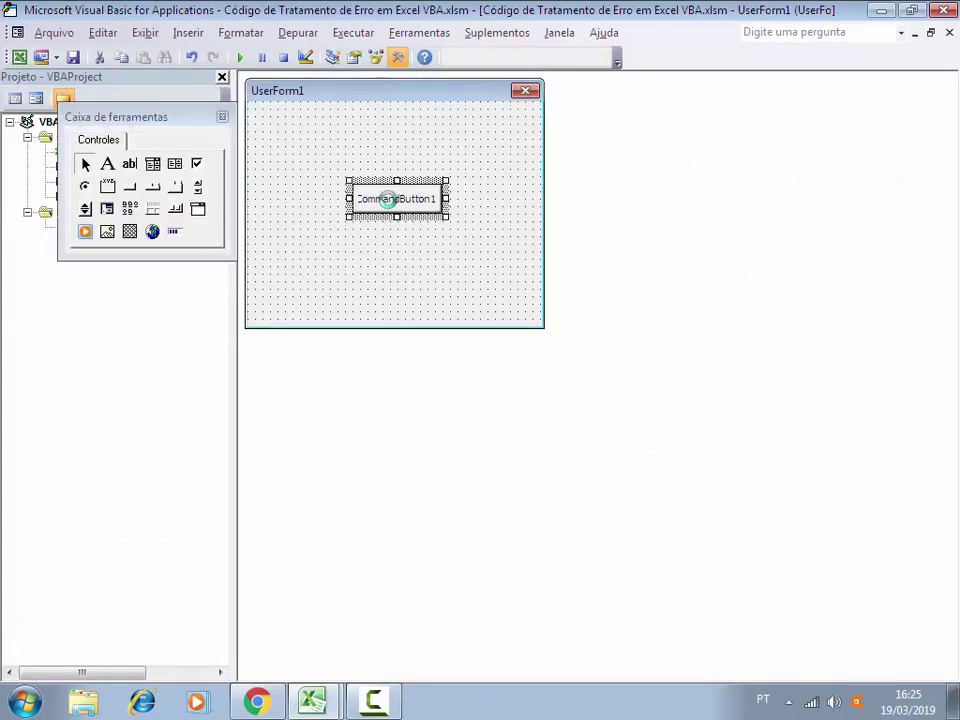
double_click(392, 197)
key(Return)
Write Dim V1 As Double and V1 = "" in CommandButton1_Click, then return to the UserForm1 designer.
key(Return)
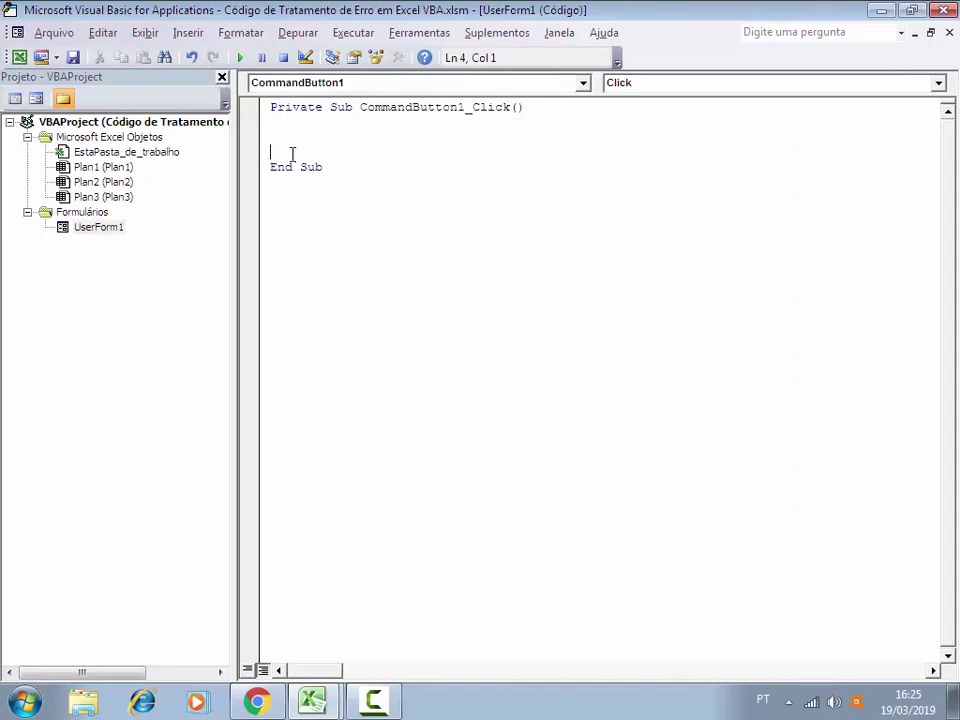
click(291, 144)
key(Return)
text(im V)
text(1 AS Double)
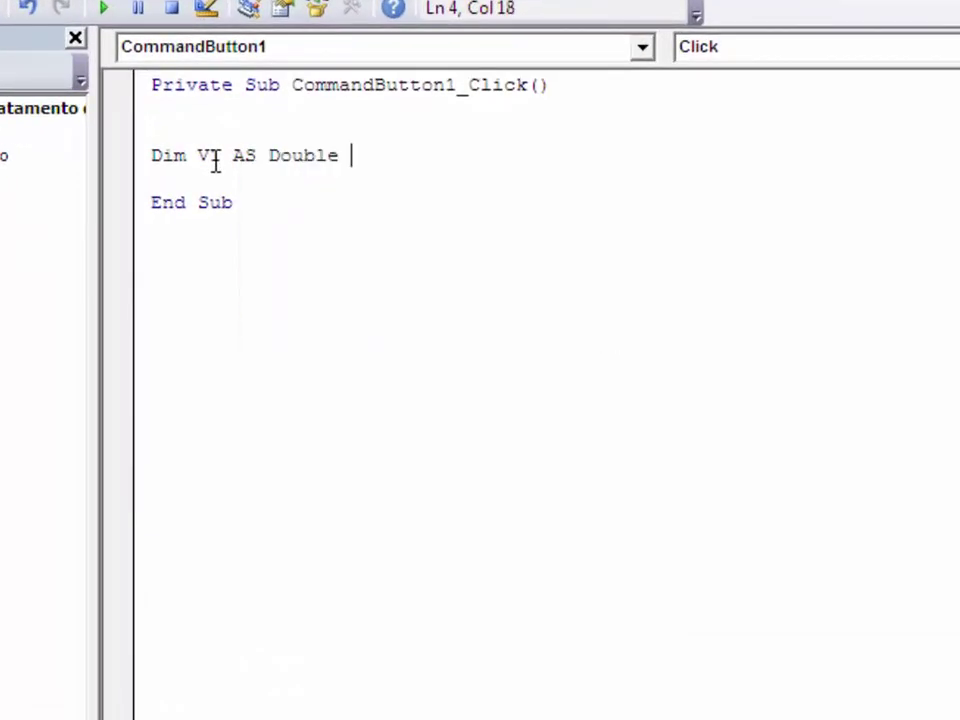
key(Return)
text(V)
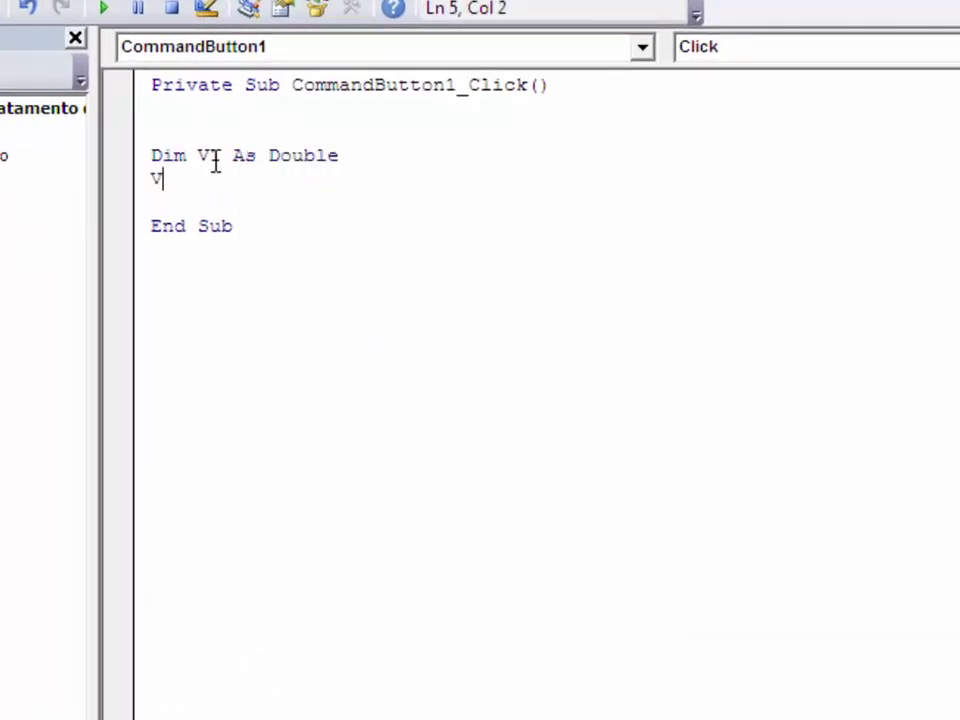
text(1 = "")
key(Return)
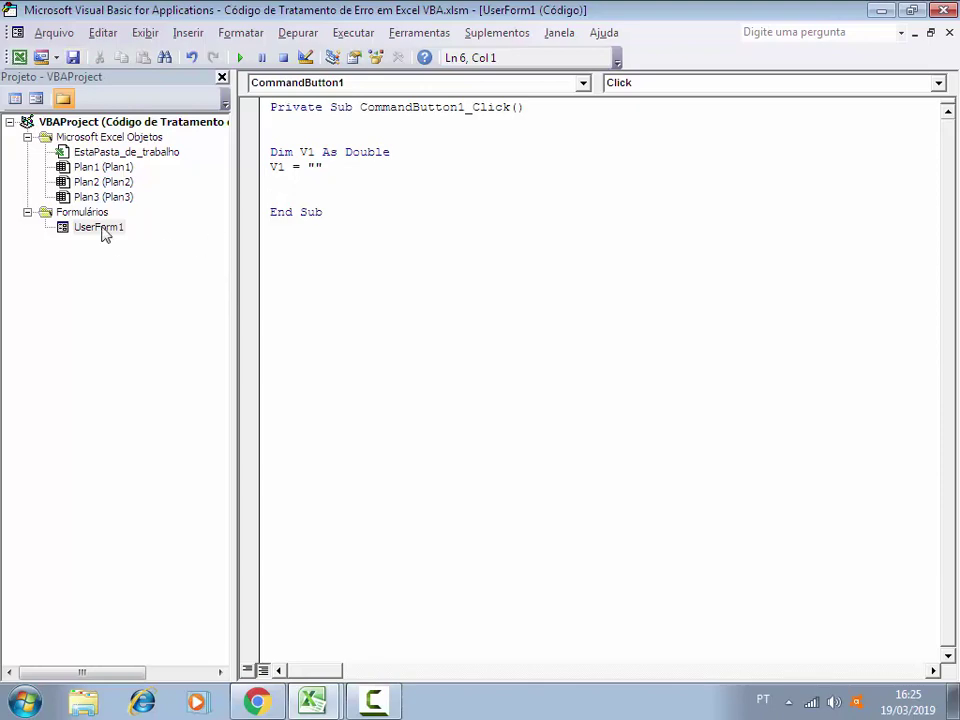
double_click(100, 228)
click(284, 229)
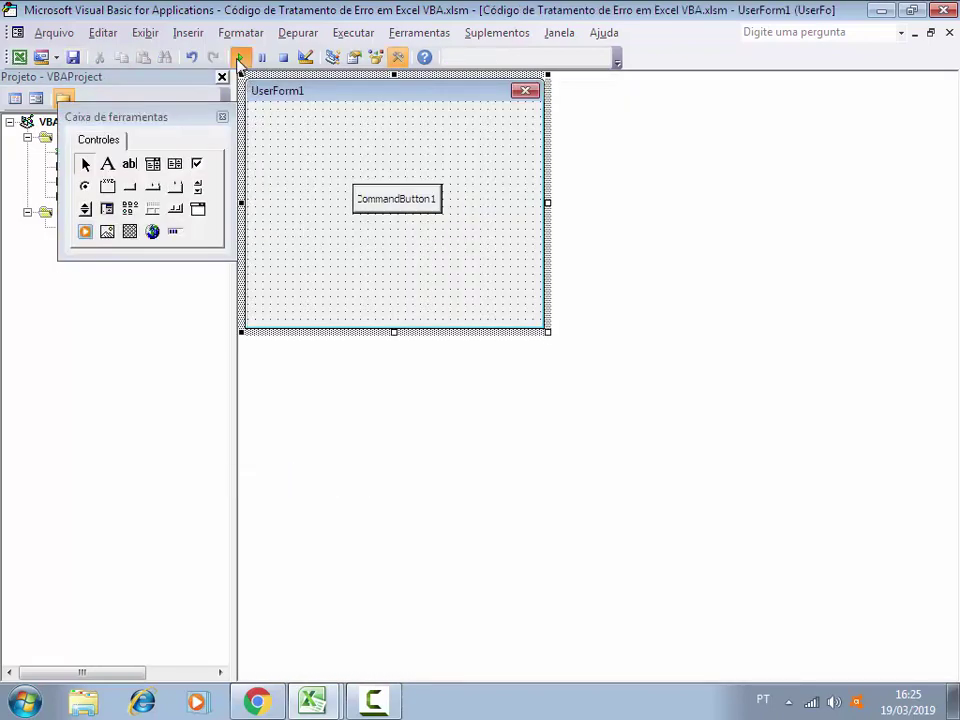
click(240, 57)
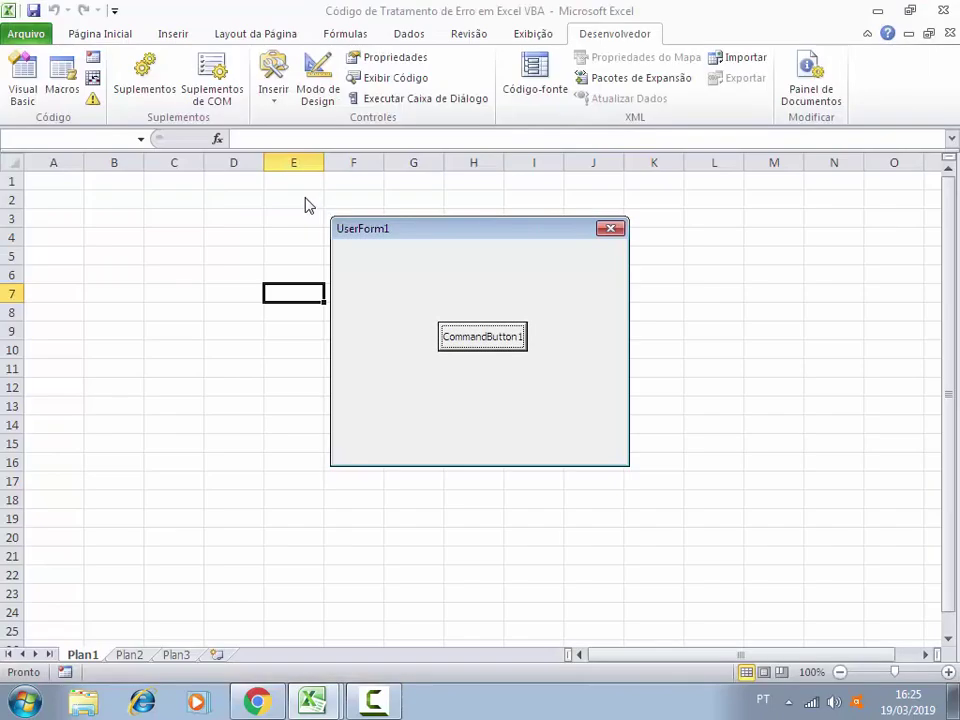
click(482, 343)
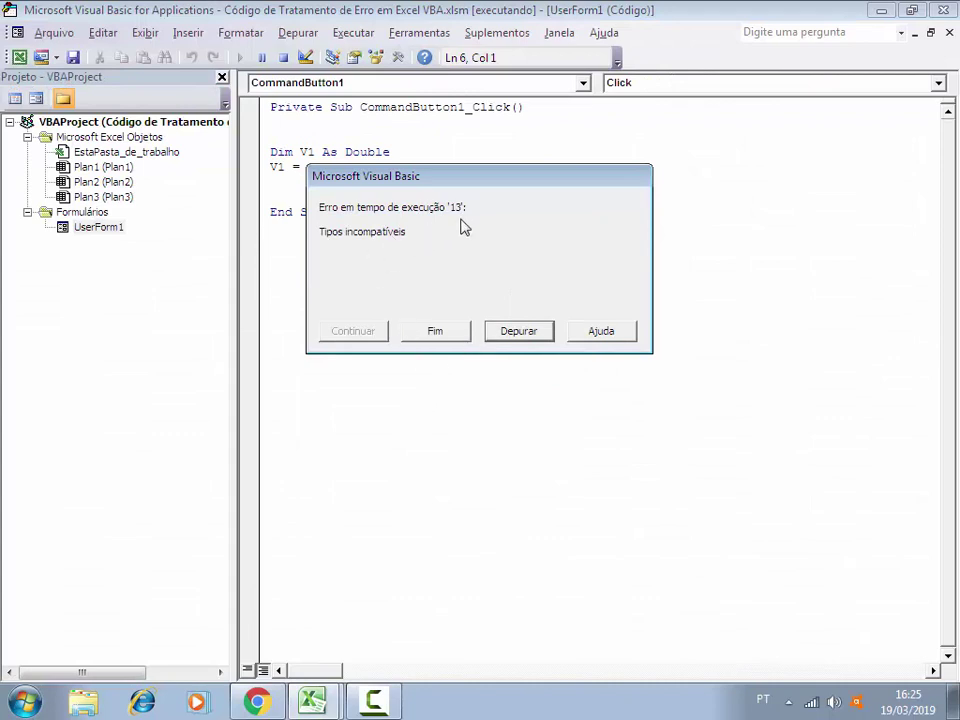
click(522, 333)
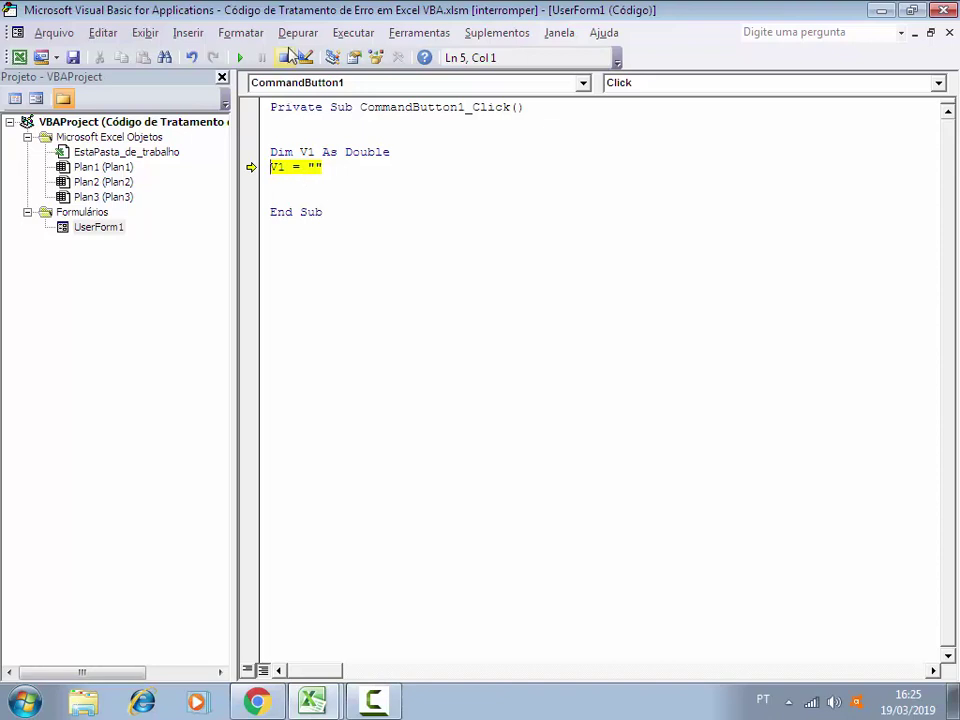
click(283, 57)
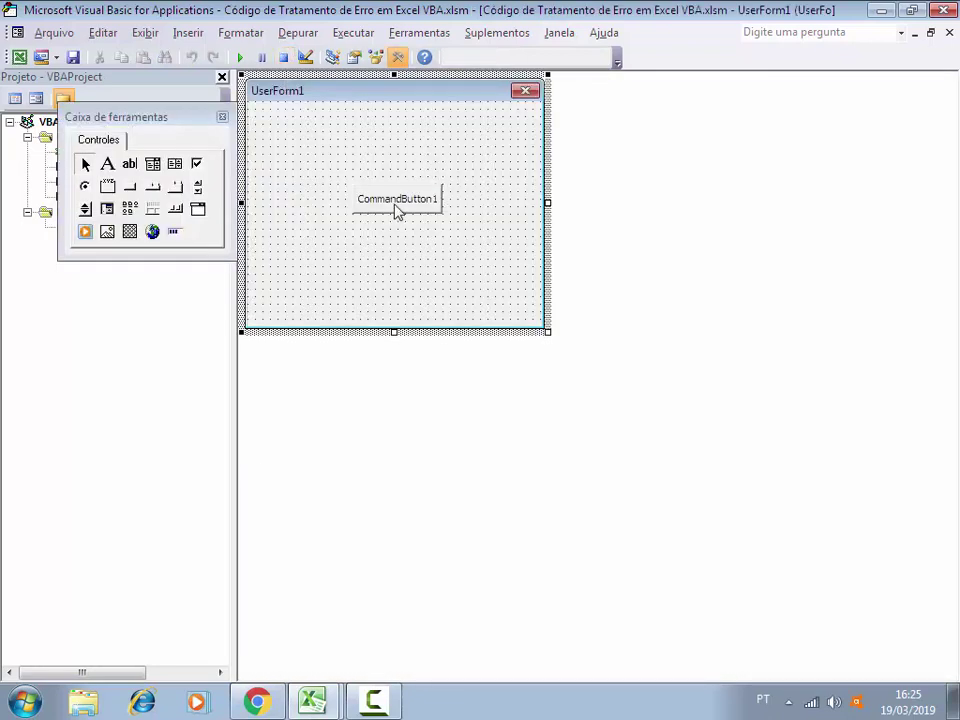
Insert On Error Resume Next on a new line below Dim V1 As Double.
double_click(394, 202)
click(408, 157)
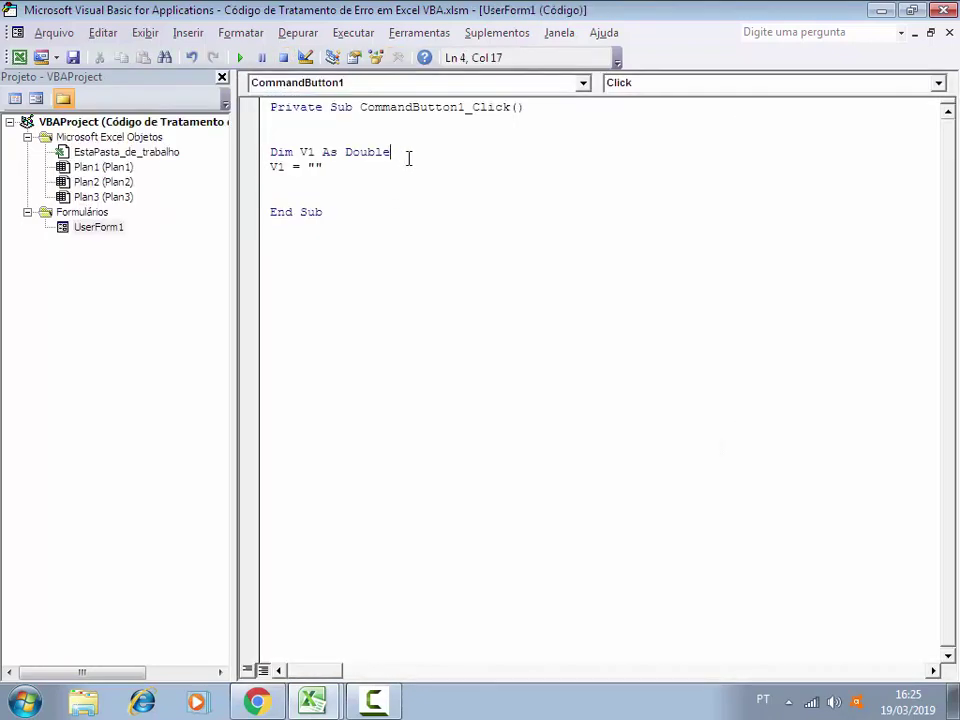
key(Return)
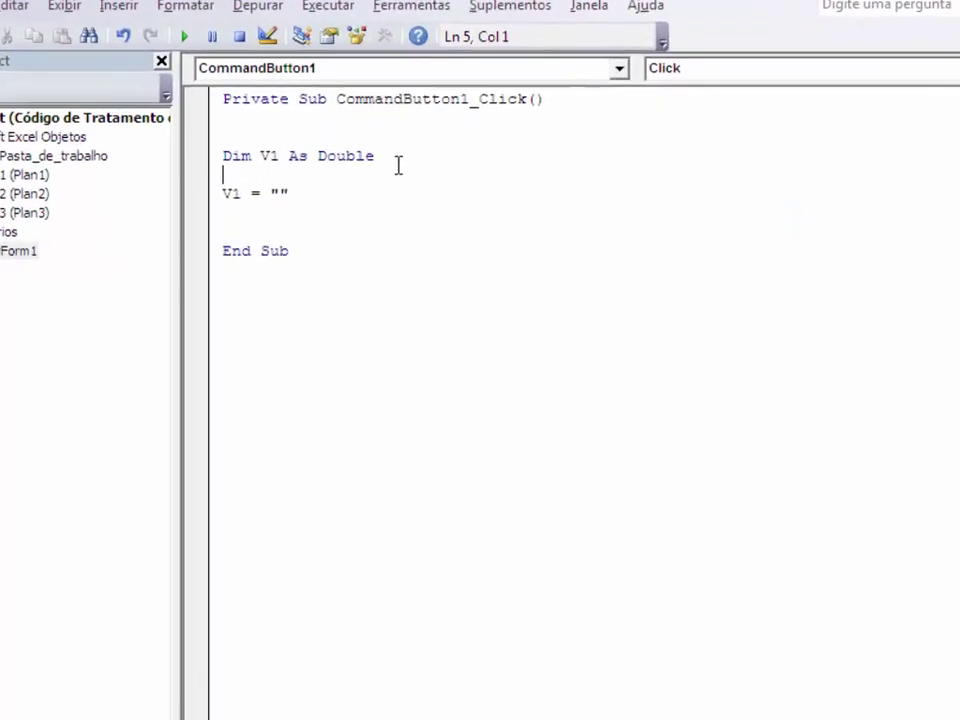
text(On error )
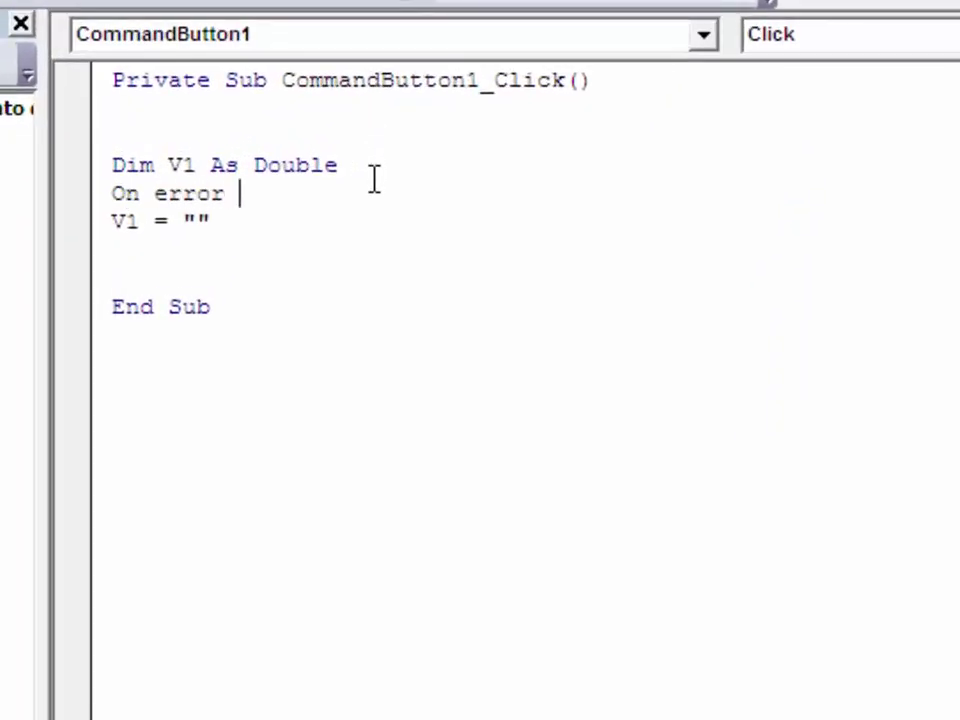
text(resume ne)
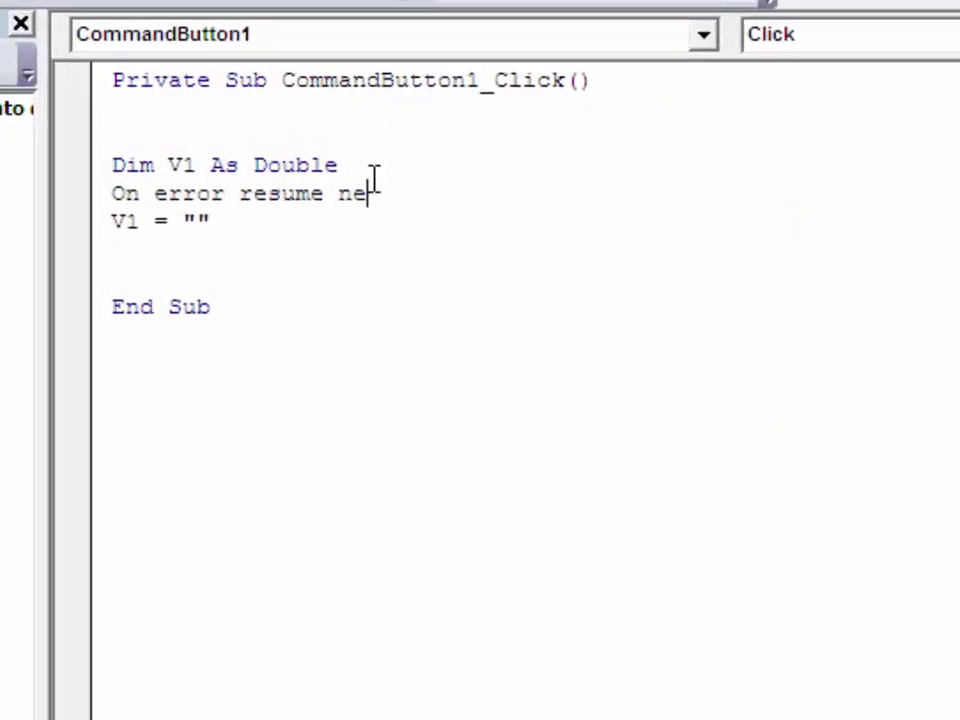
text(xt)
click(309, 244)
Highlight the V1 = "" line and the On Error Resume Next line to point them out.
drag(236, 216, 90, 245)
click(152, 268)
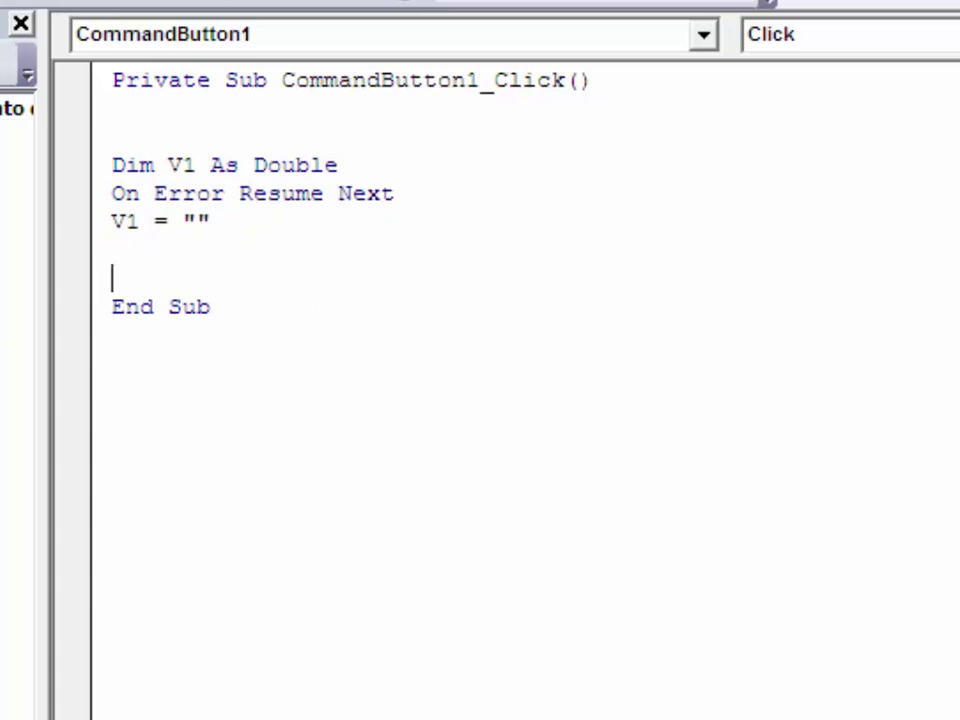
drag(222, 218, 117, 218)
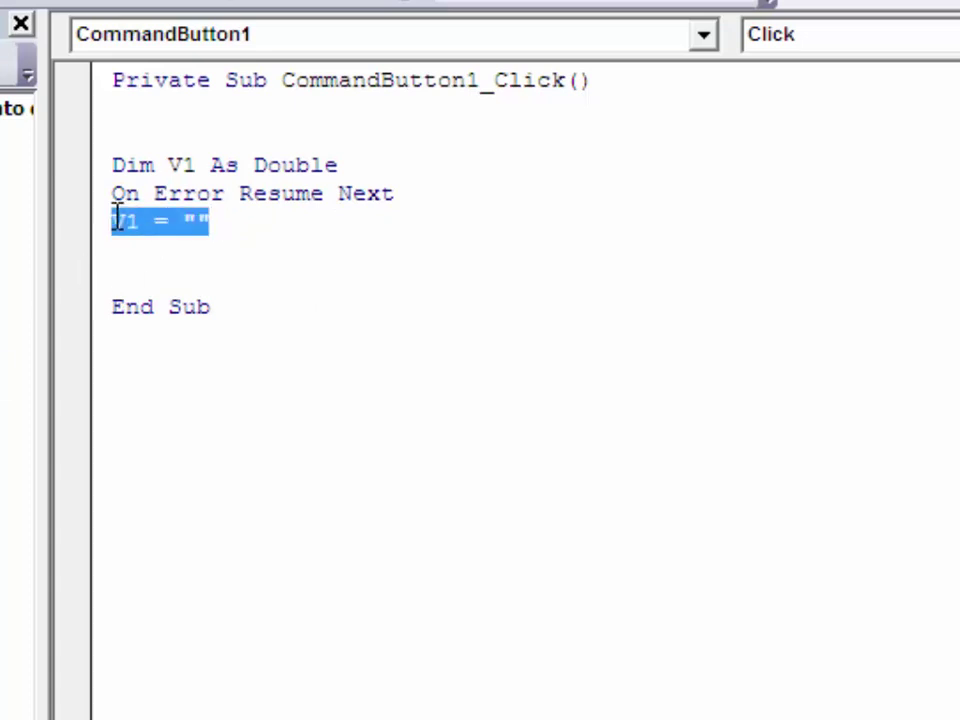
click(135, 221)
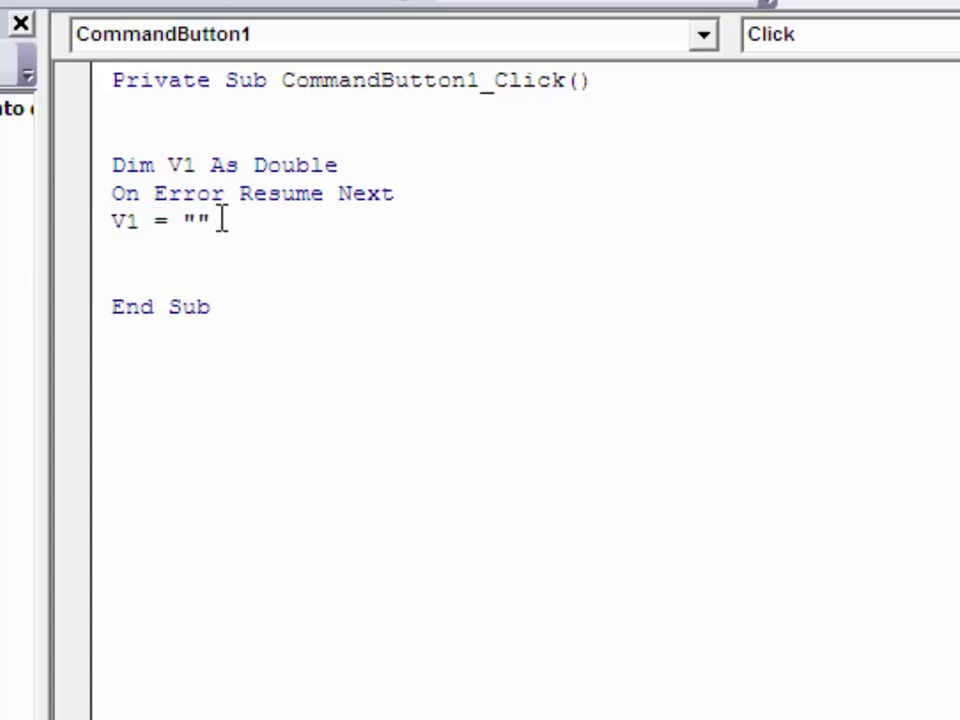
drag(223, 221, 104, 220)
drag(400, 193, 112, 193)
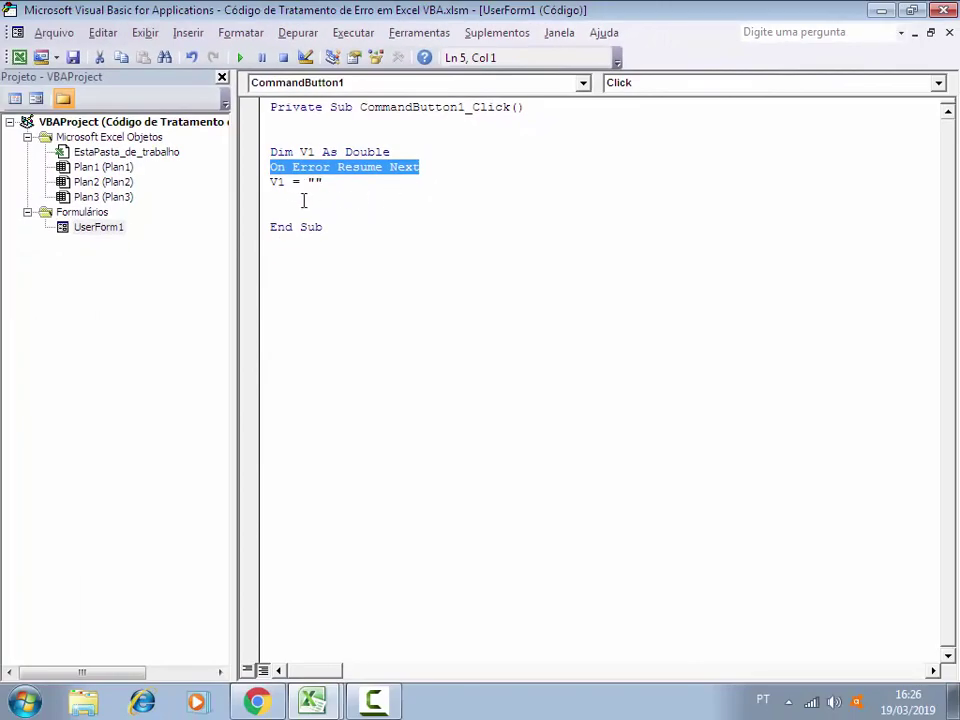
click(311, 199)
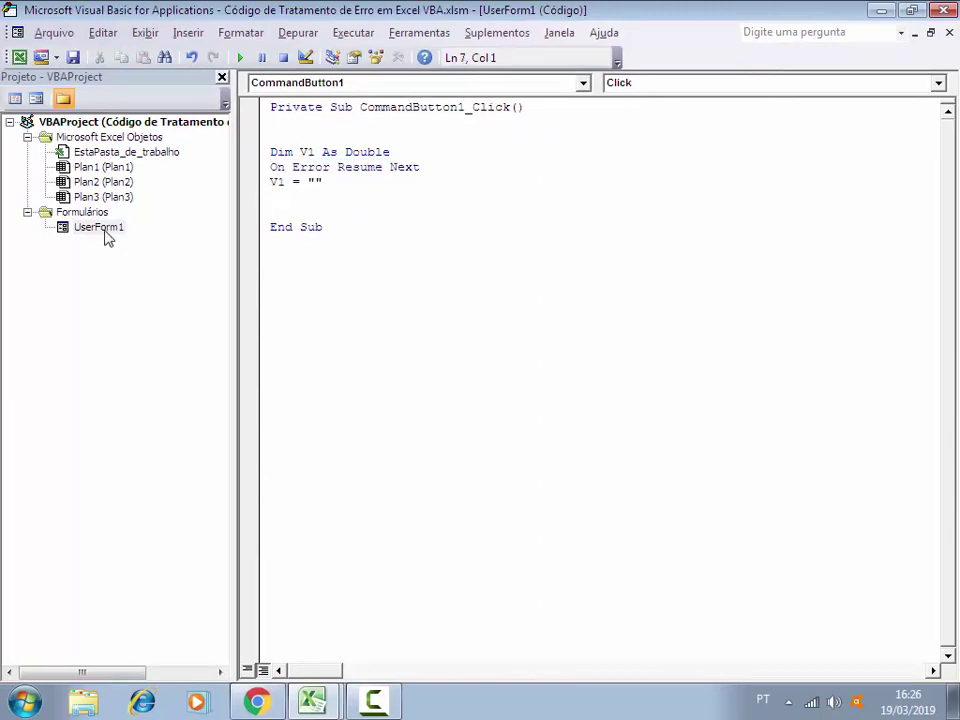
click(104, 231)
double_click(105, 230)
click(302, 223)
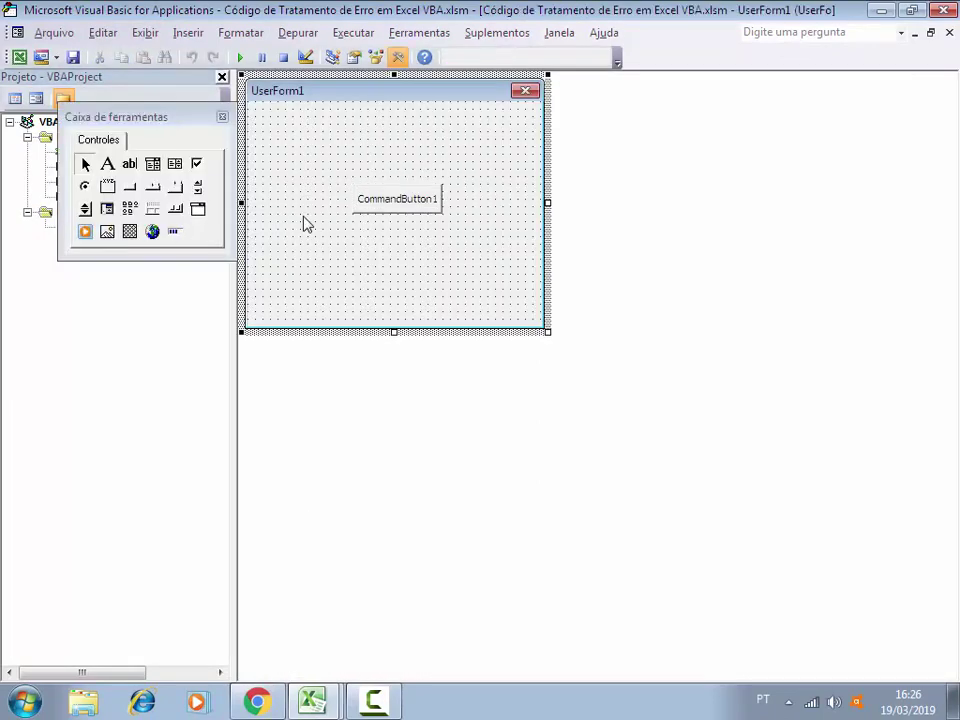
click(240, 57)
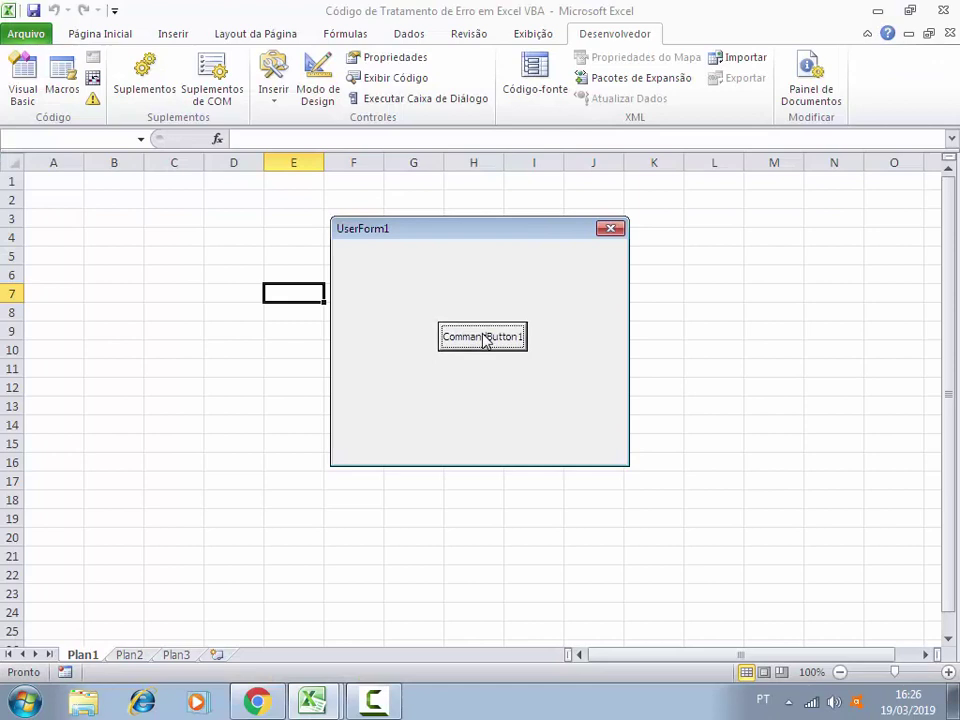
click(484, 341)
click(609, 232)
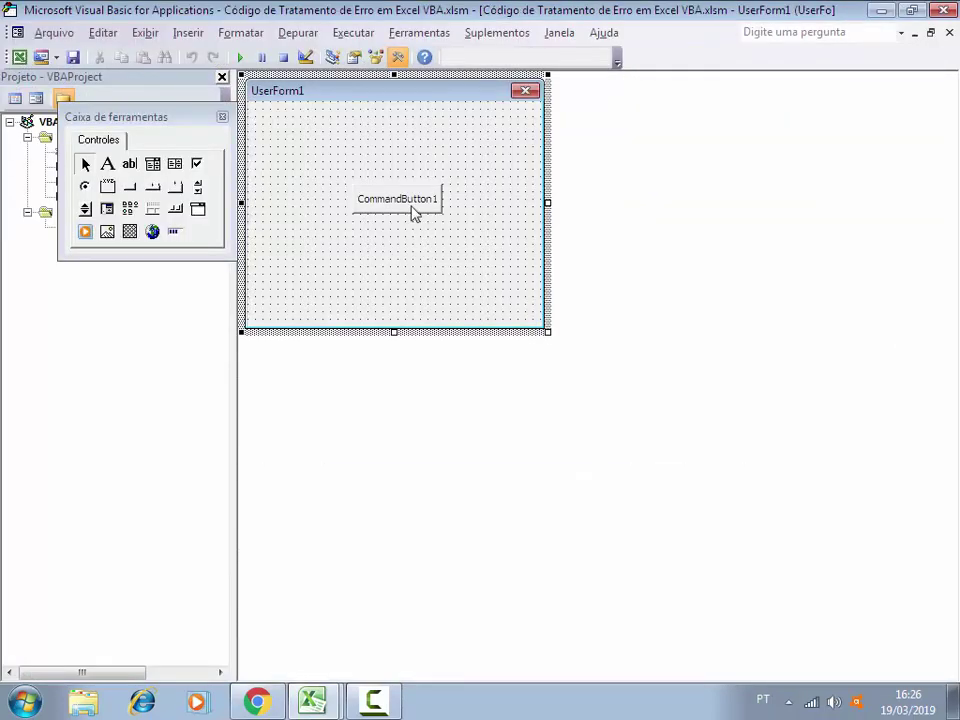
double_click(411, 215)
drag(322, 182, 253, 184)
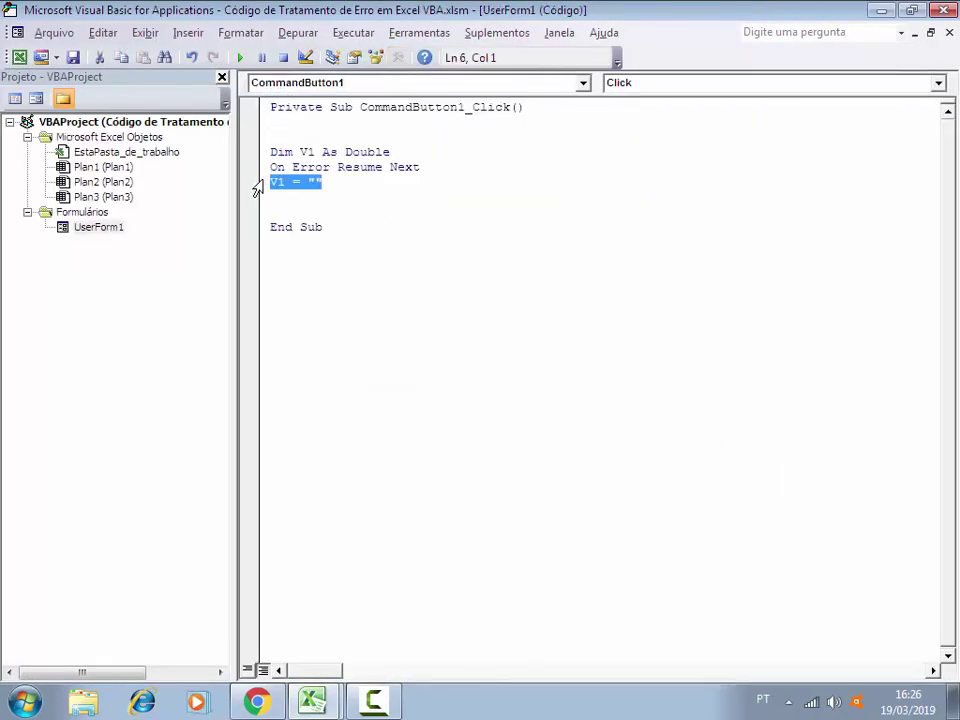
click(283, 199)
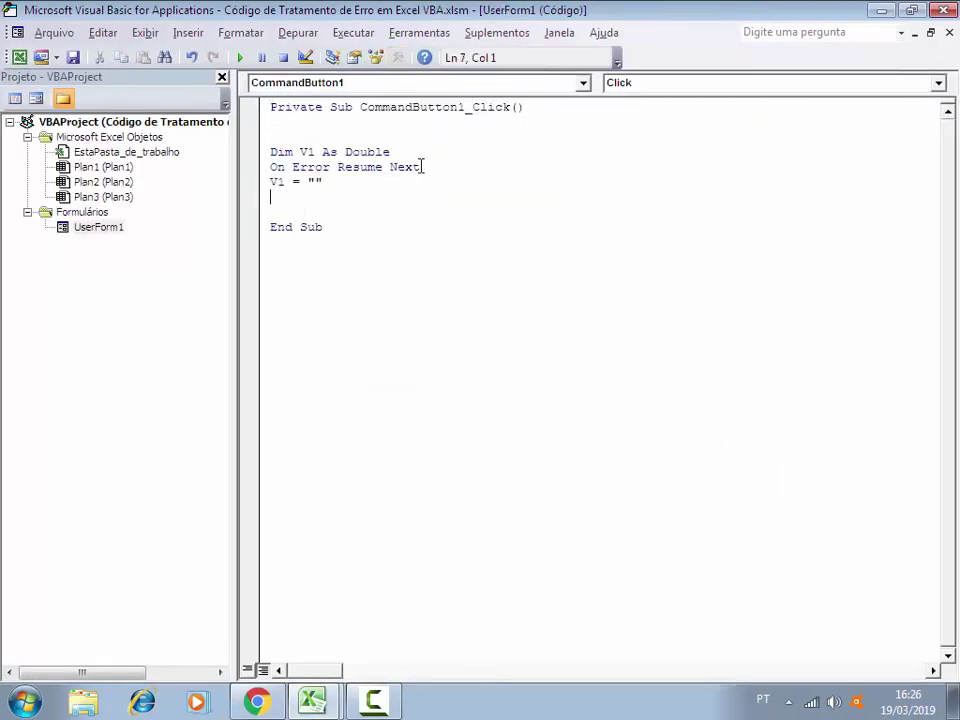
click(271, 167)
Add On Error GoTo Erro as the first line of the Click routine.
text(')
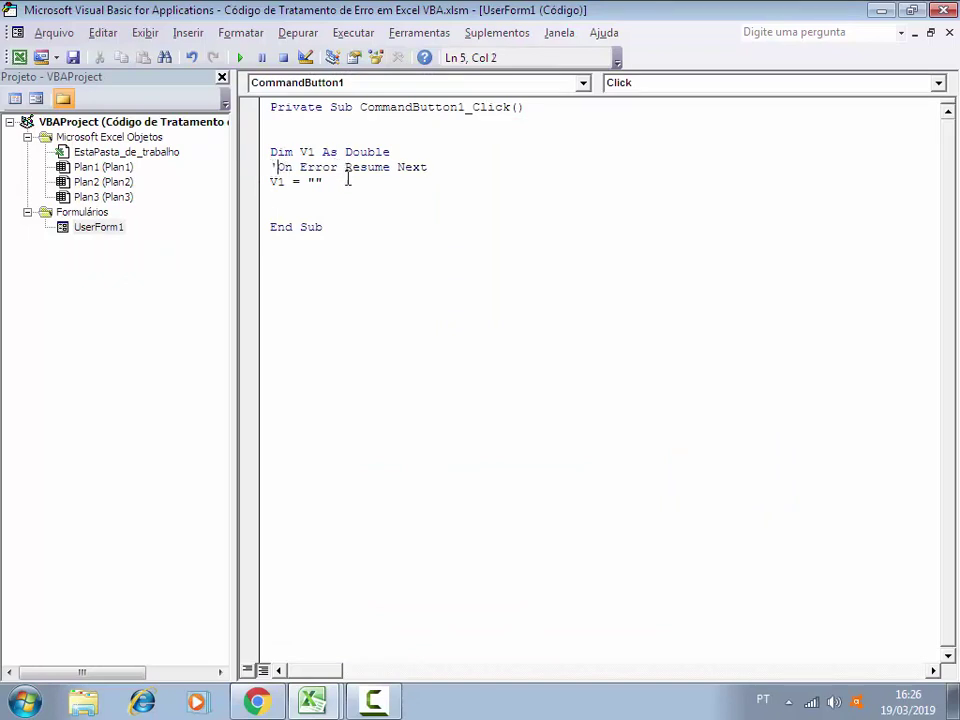
click(364, 192)
key(Return)
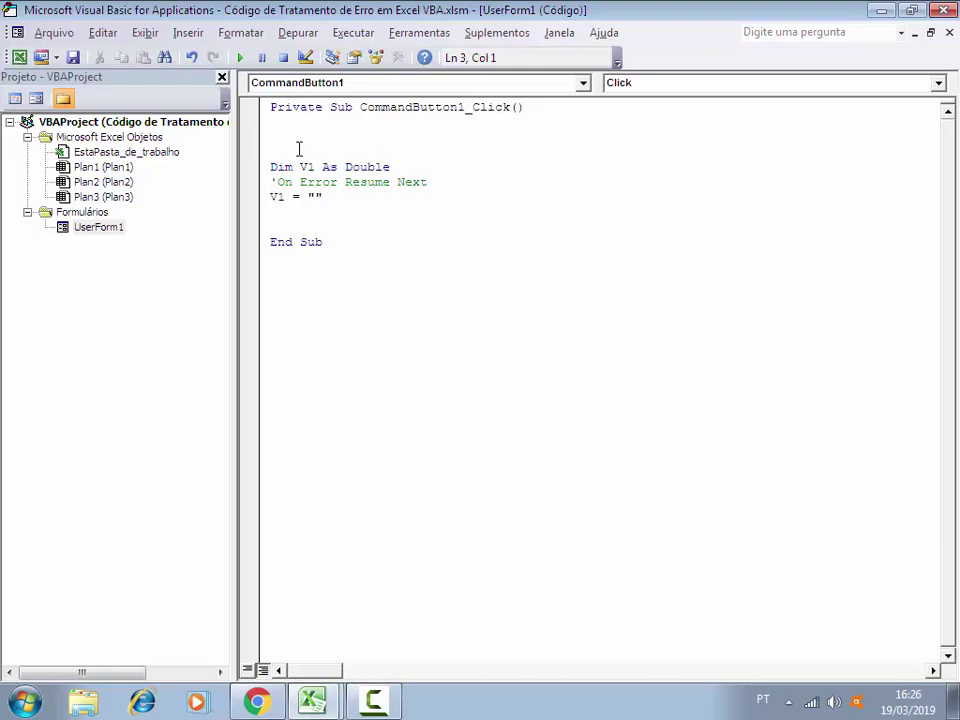
text(O)
text(n er)
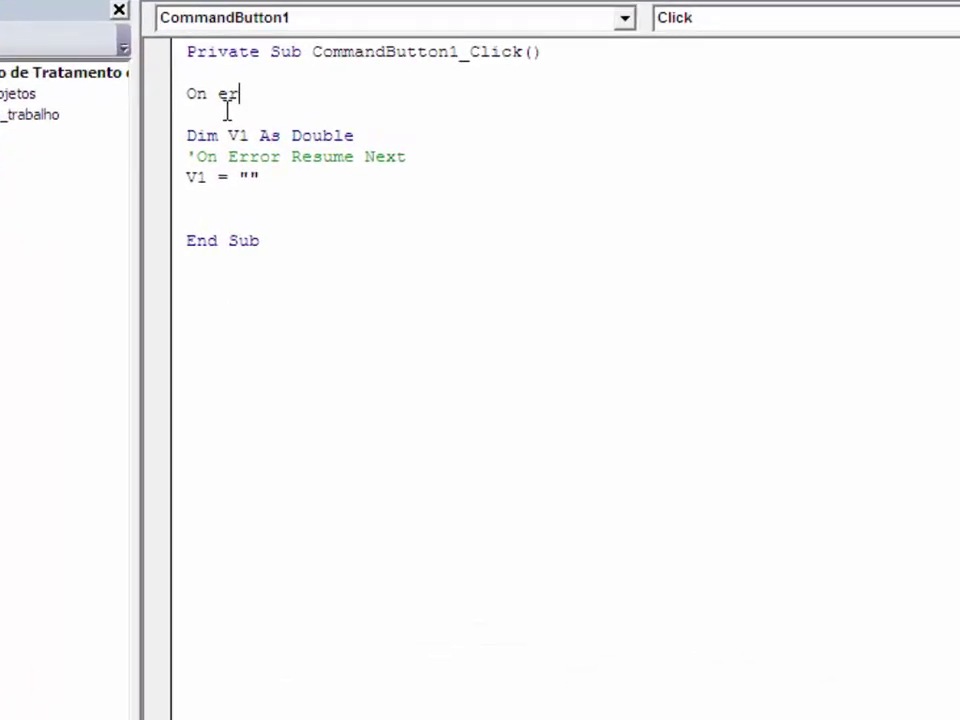
text(ror goto e)
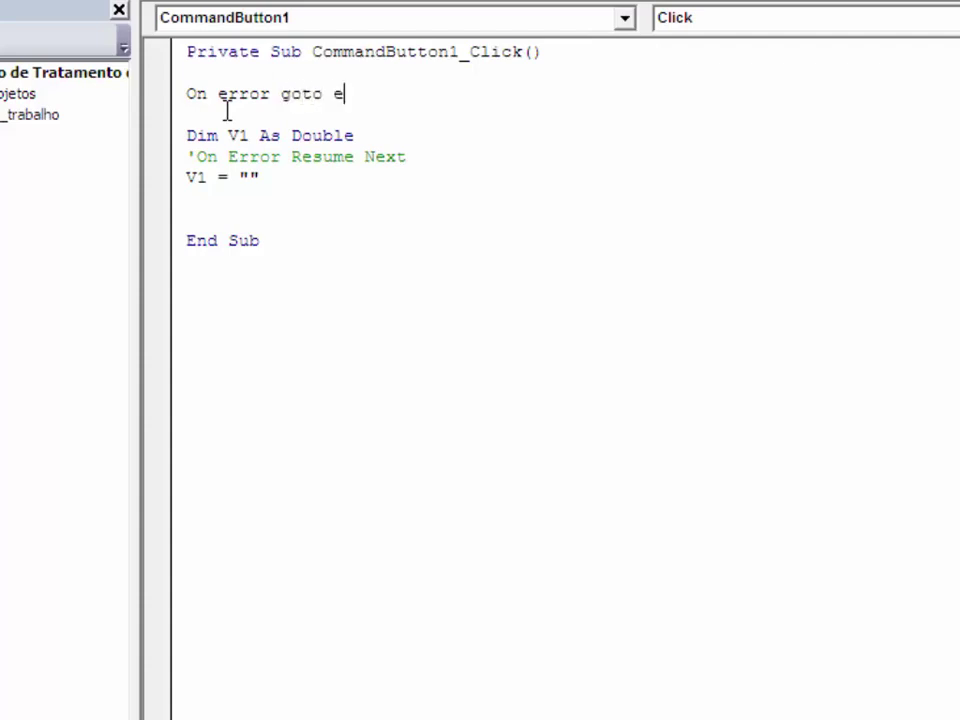
text(rro)
key(Return)
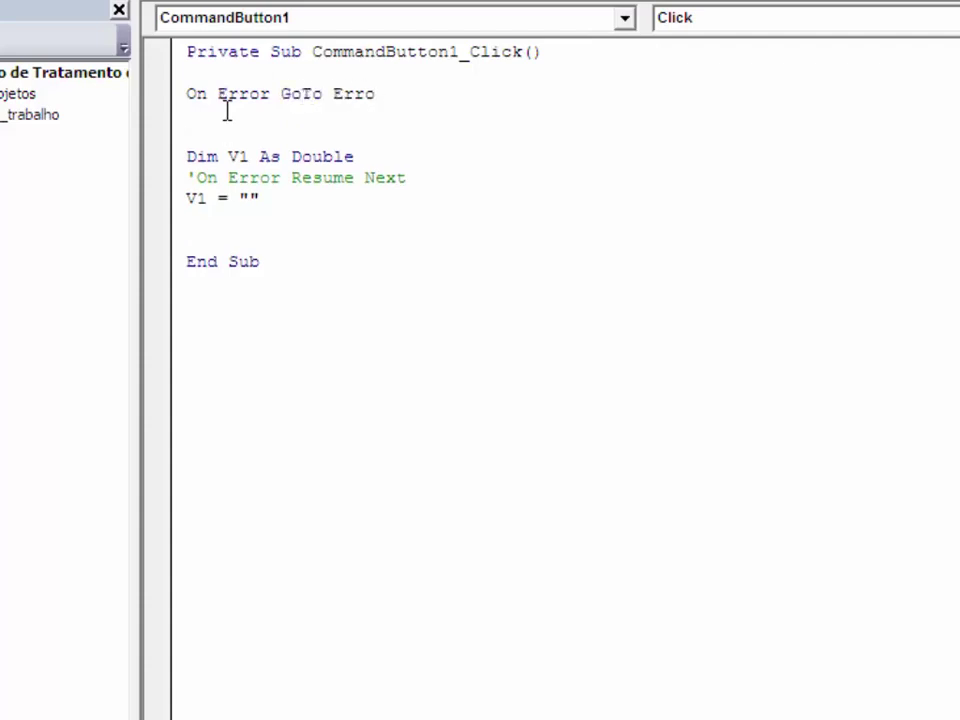
Add blank lines below V1 = "" and type Exit Sub before End Sub.
click(197, 228)
key(Return)
key(Return)
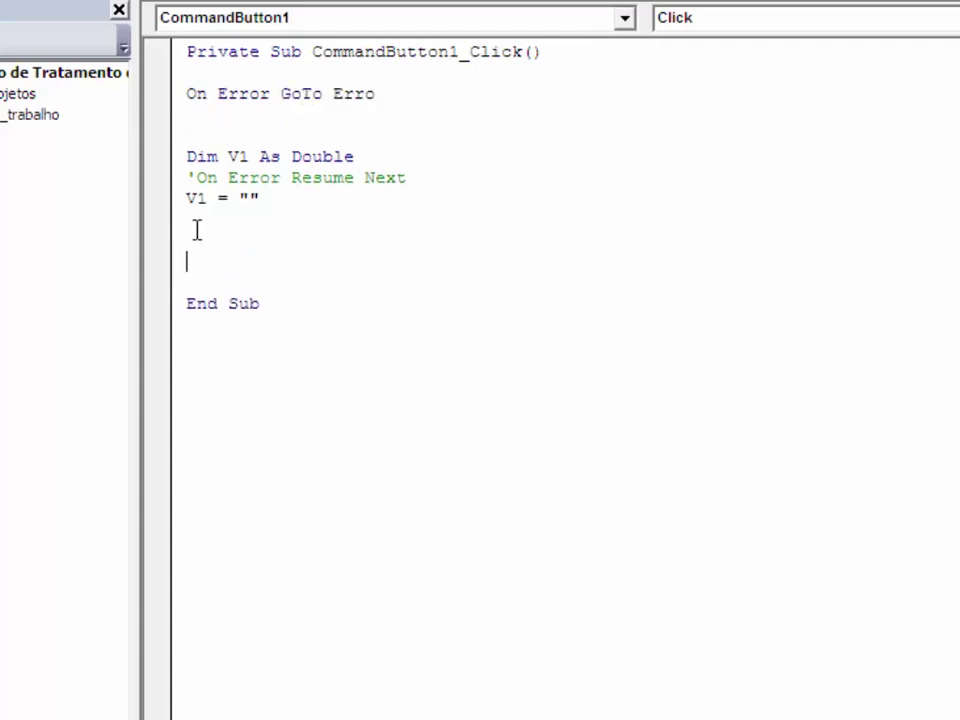
key(Return)
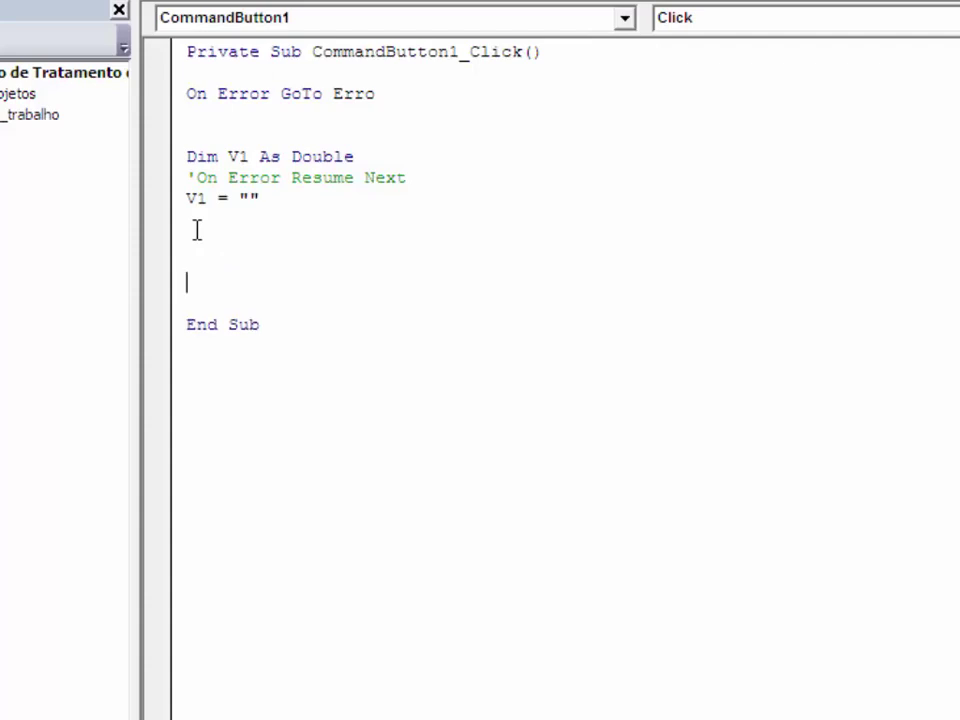
text(Exit su)
text(b)
key(Return)
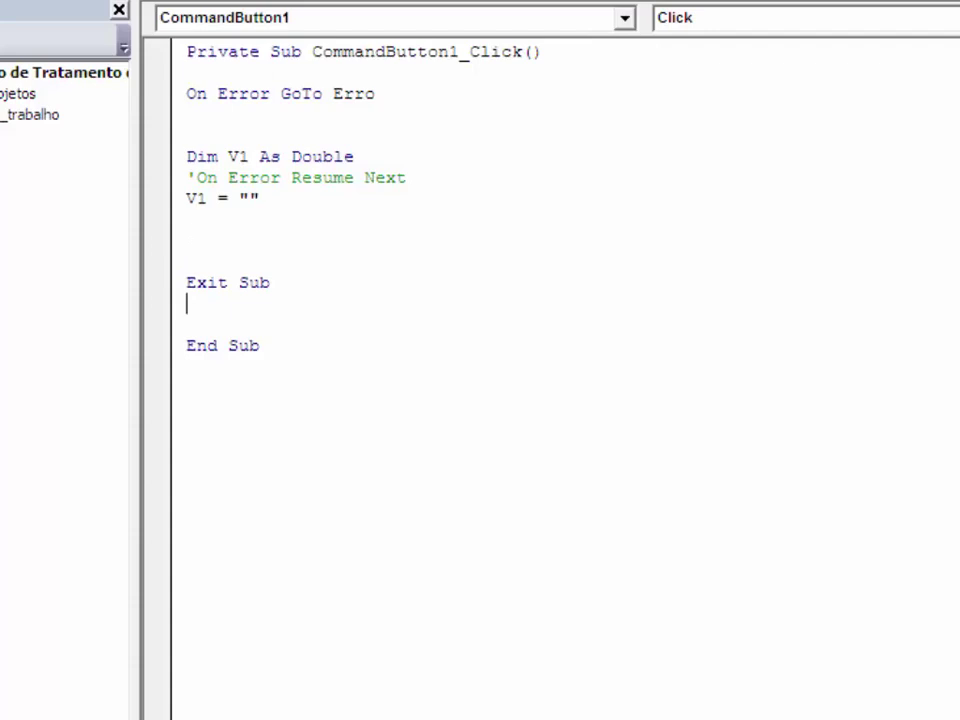
Highlight the Exit Sub line and the Dim-to-V1 block, then add an Erro: label below Exit Sub.
click(195, 259)
click(272, 282)
shift+click(189, 282)
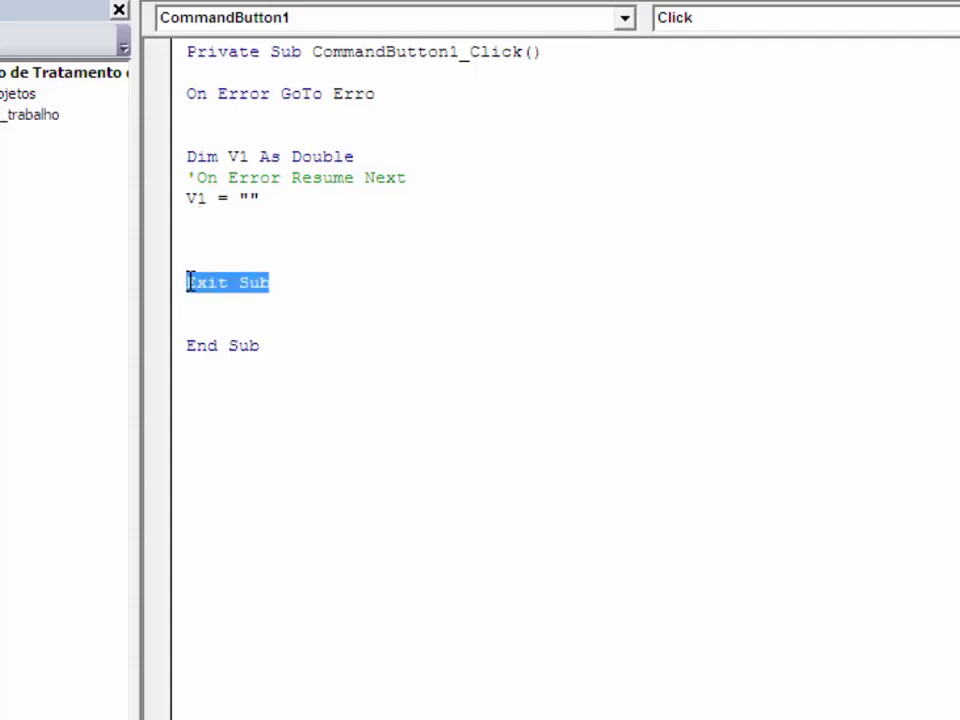
drag(190, 115, 273, 221)
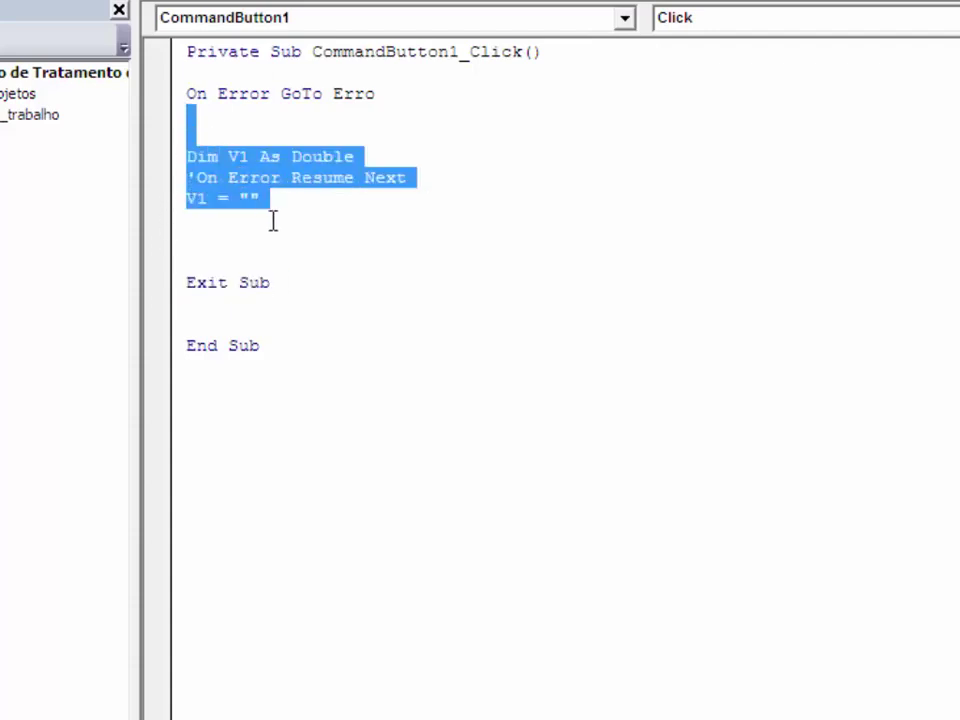
click(192, 306)
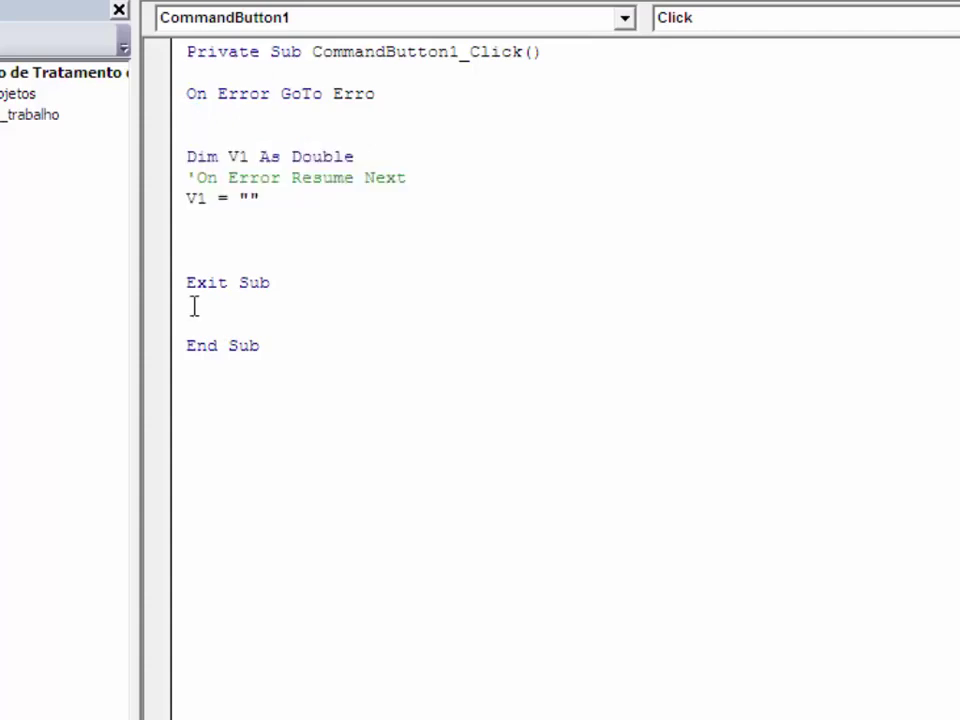
text(Erro)
text(:)
key(Return)
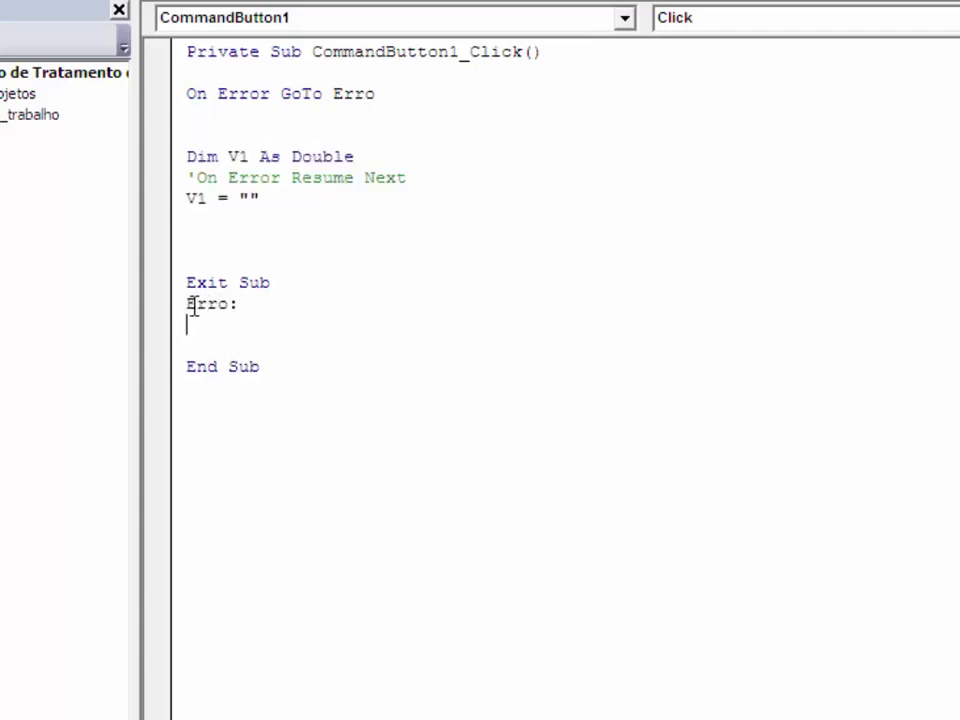
Under Erro:, write MsgBox "Erro!", vbCritical, "ERRO SALVAR".
text(Msgbox )
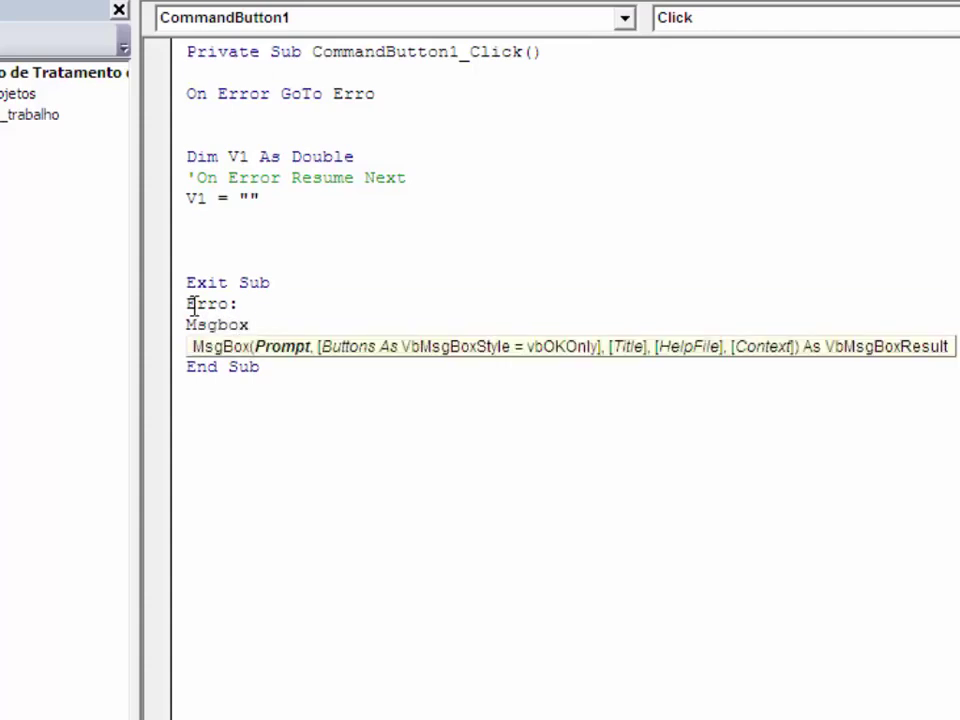
text("Erro)
text(!")
text(,vbc)
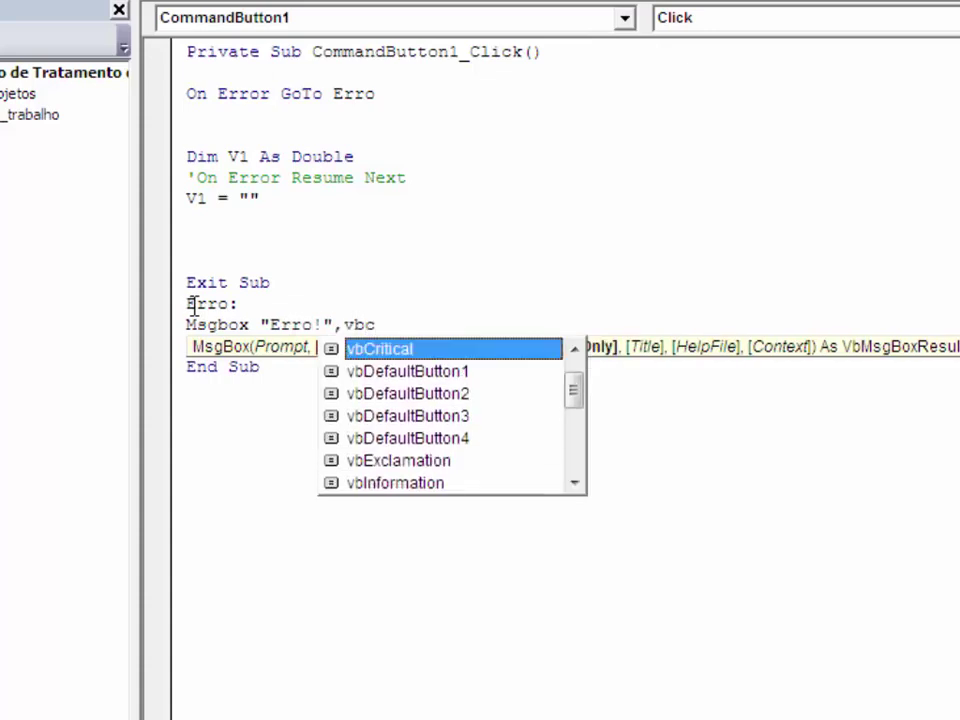
key(Tab)
text(, ")
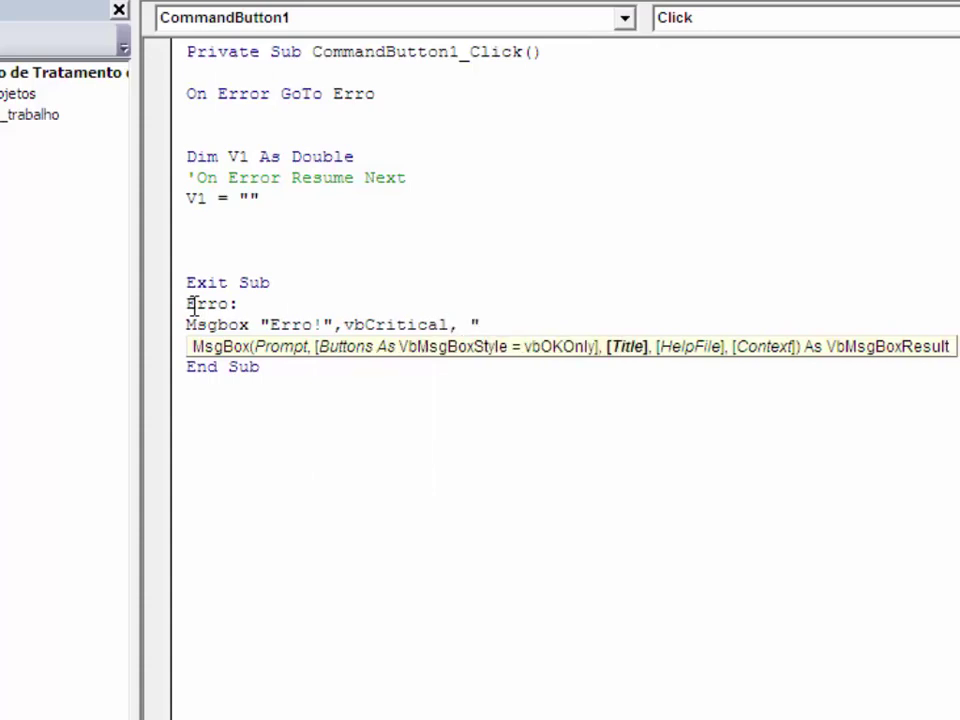
text(ERRO)
text( SALVAR)
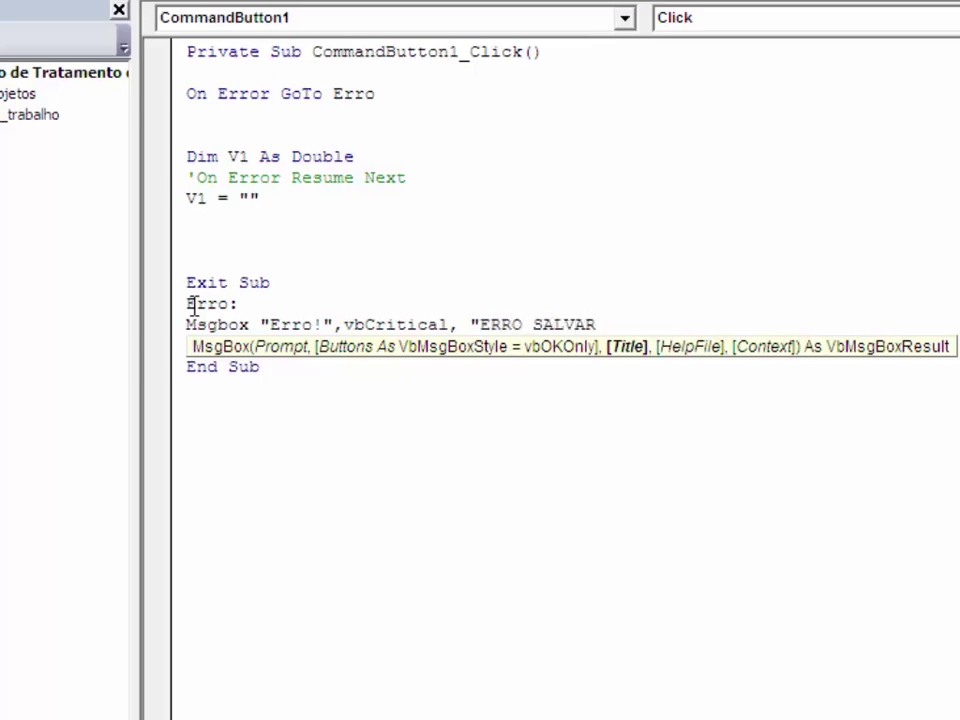
key(Return)
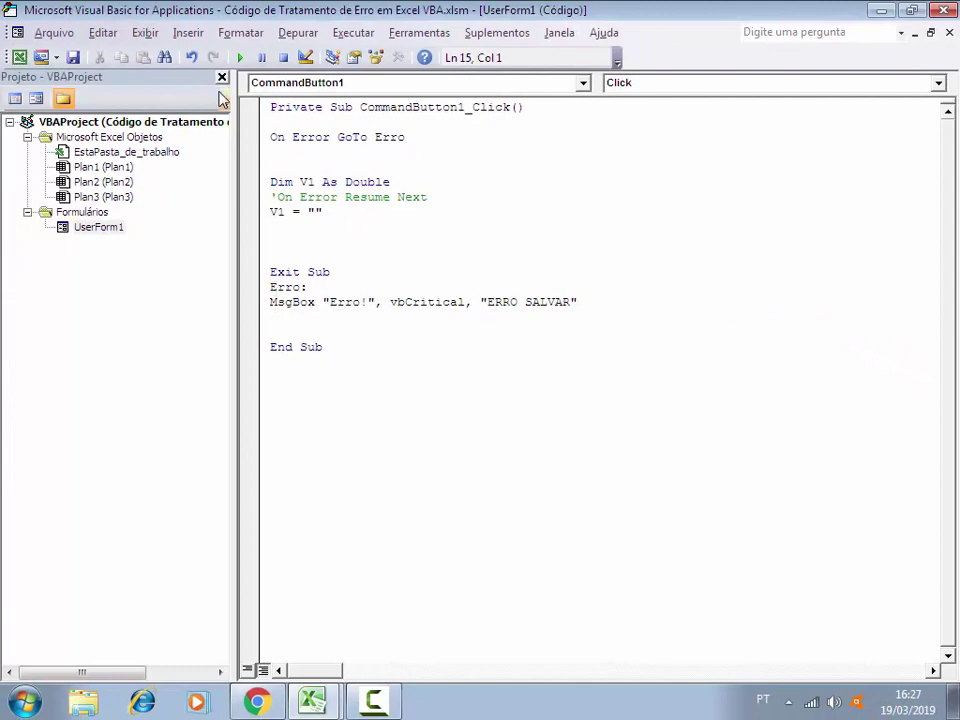
Run UserForm1, trigger the critical ERRO SALVAR message with CommandButton1, close it, and reopen the Click code.
double_click(113, 235)
click(354, 279)
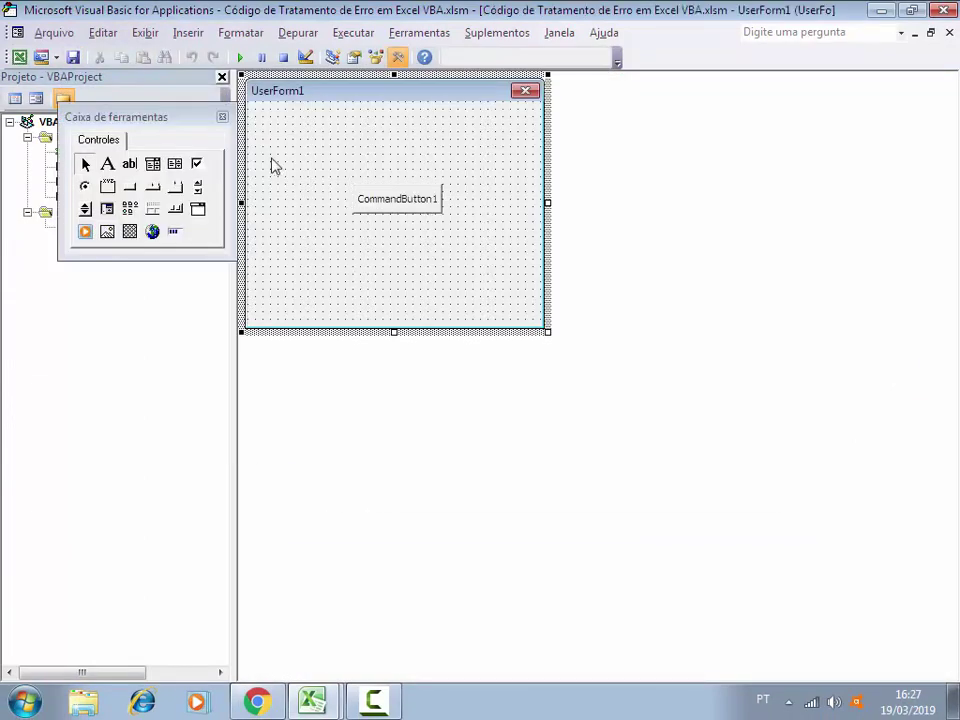
click(240, 57)
click(464, 338)
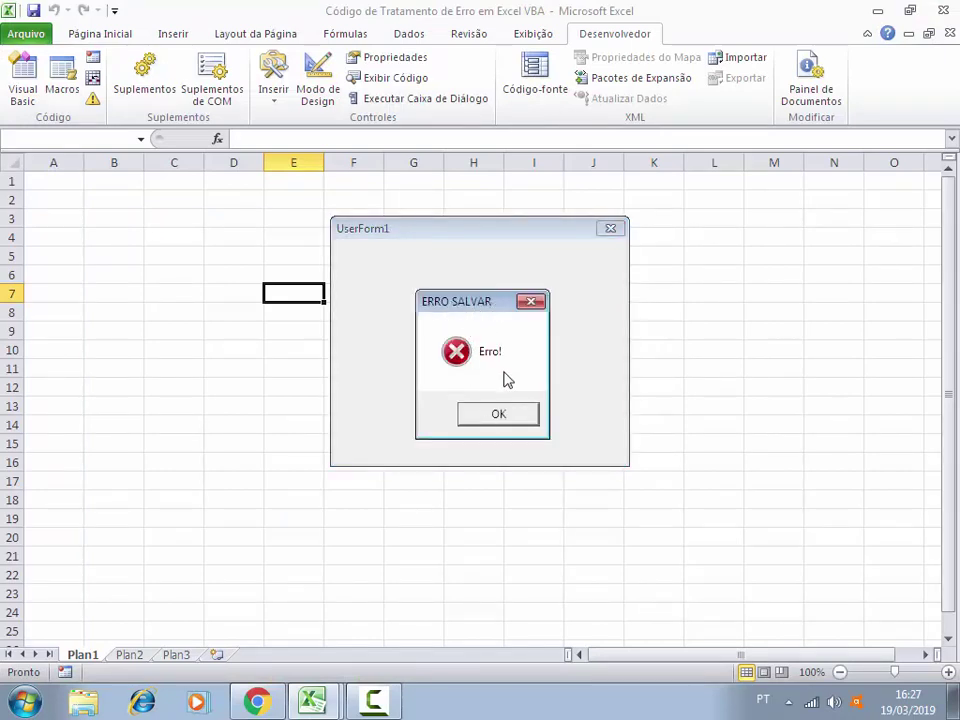
click(493, 414)
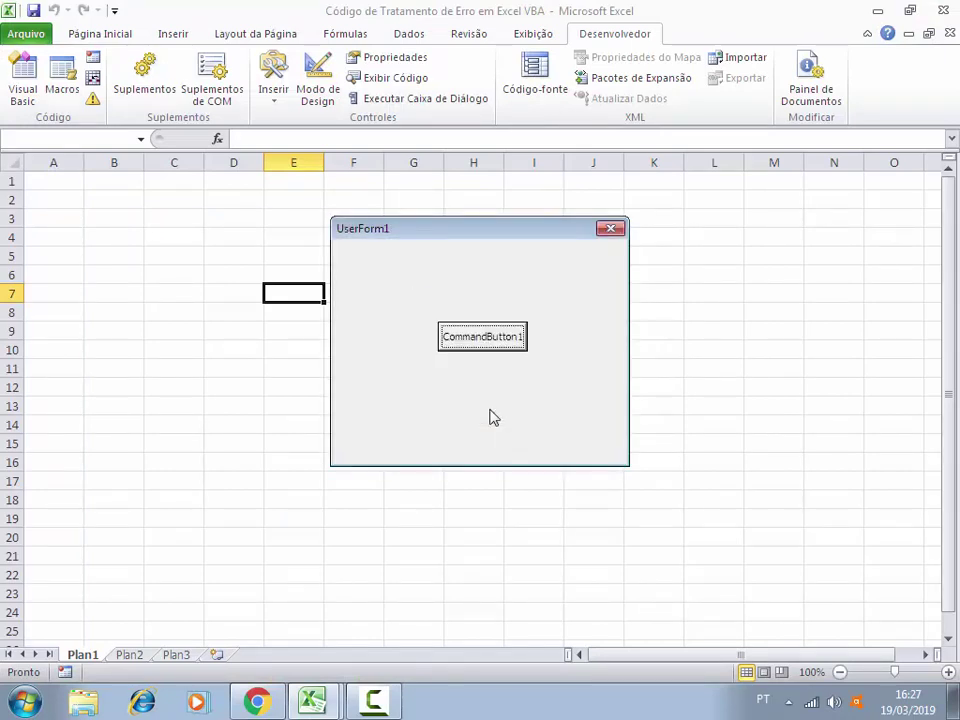
click(609, 229)
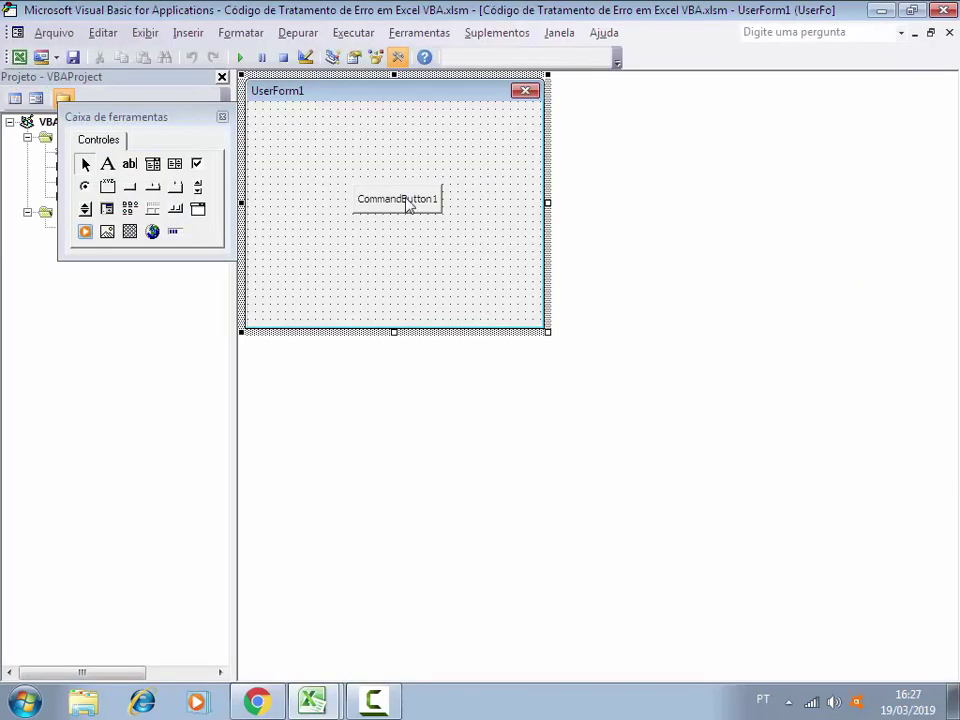
double_click(408, 205)
Delete the extra blank lines above Dim and below V1 = "".
drag(334, 213, 272, 213)
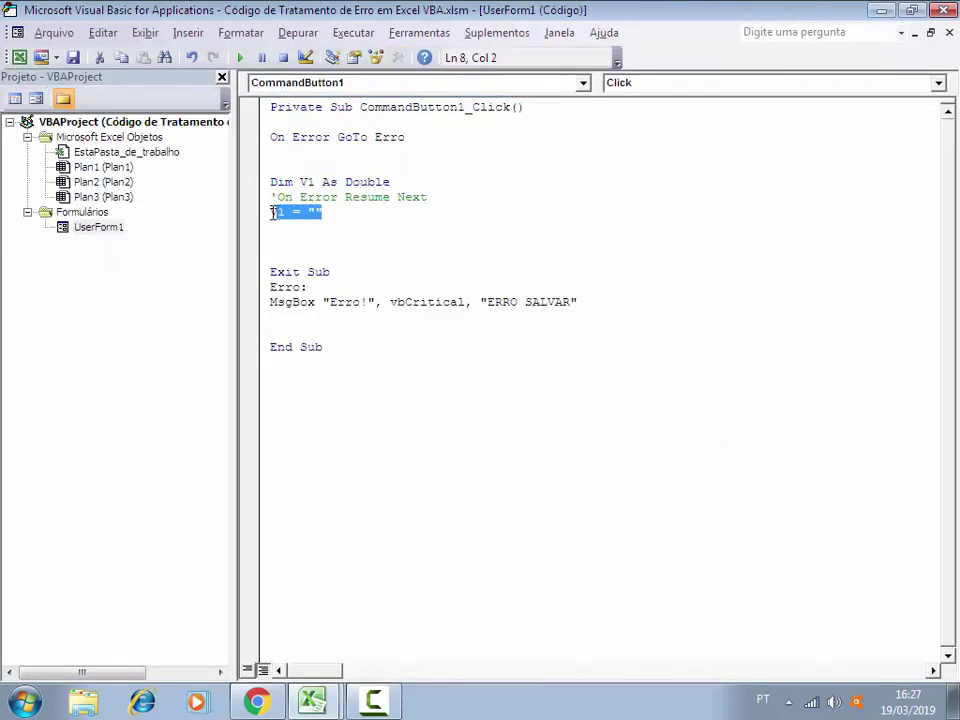
click(298, 229)
key(Delete)
click(291, 153)
key(Delete)
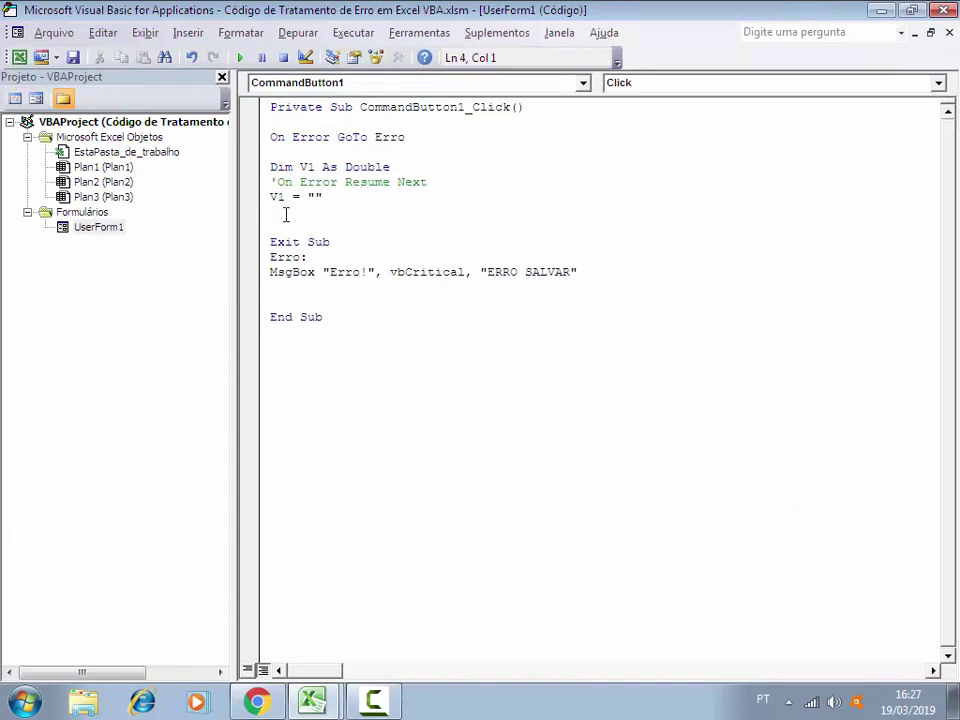
click(286, 214)
Comment out the On Error GoTo Erro line with a leading apostrophe.
drag(579, 272, 487, 274)
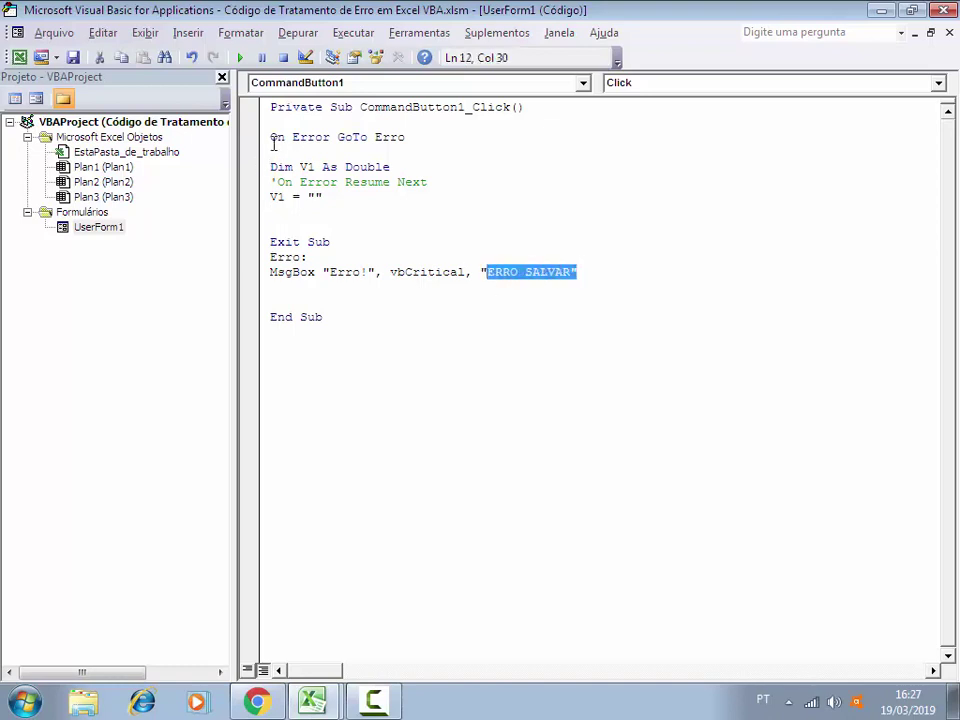
click(306, 138)
key(Home)
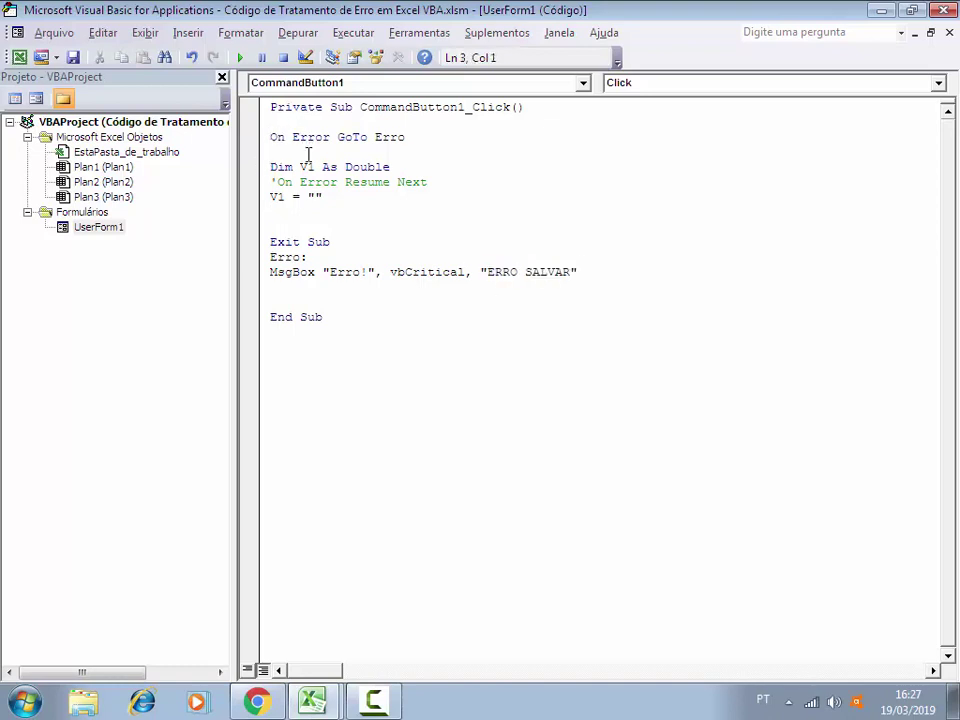
text(')
click(371, 225)
Run UserForm1, trigger runtime error 13 with CommandButton1, and debug to the failing line.
double_click(96, 229)
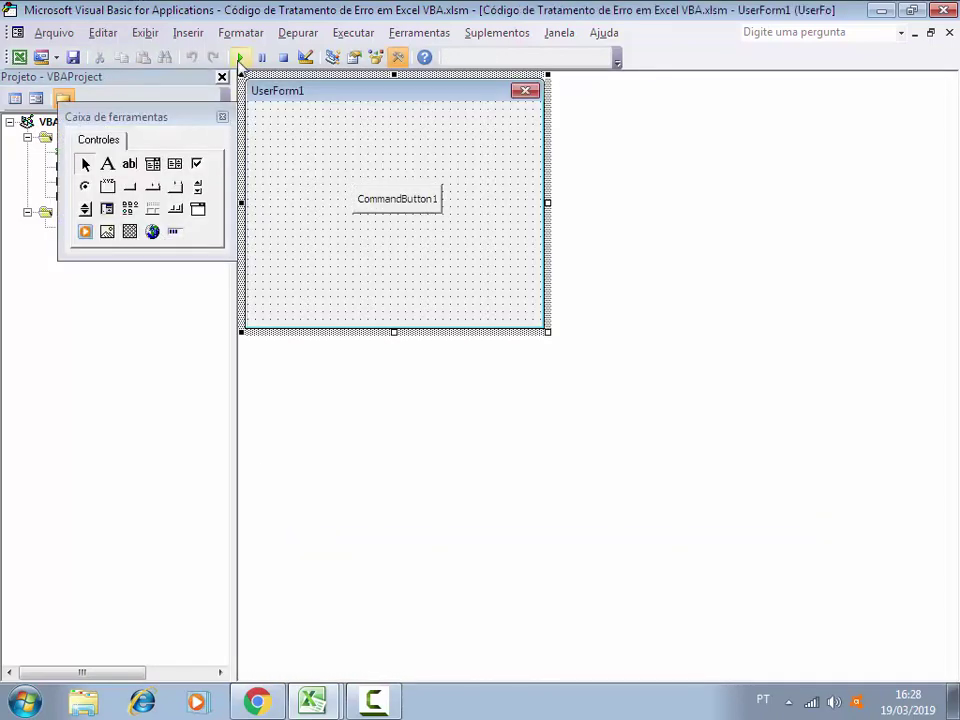
click(240, 57)
click(466, 338)
click(511, 334)
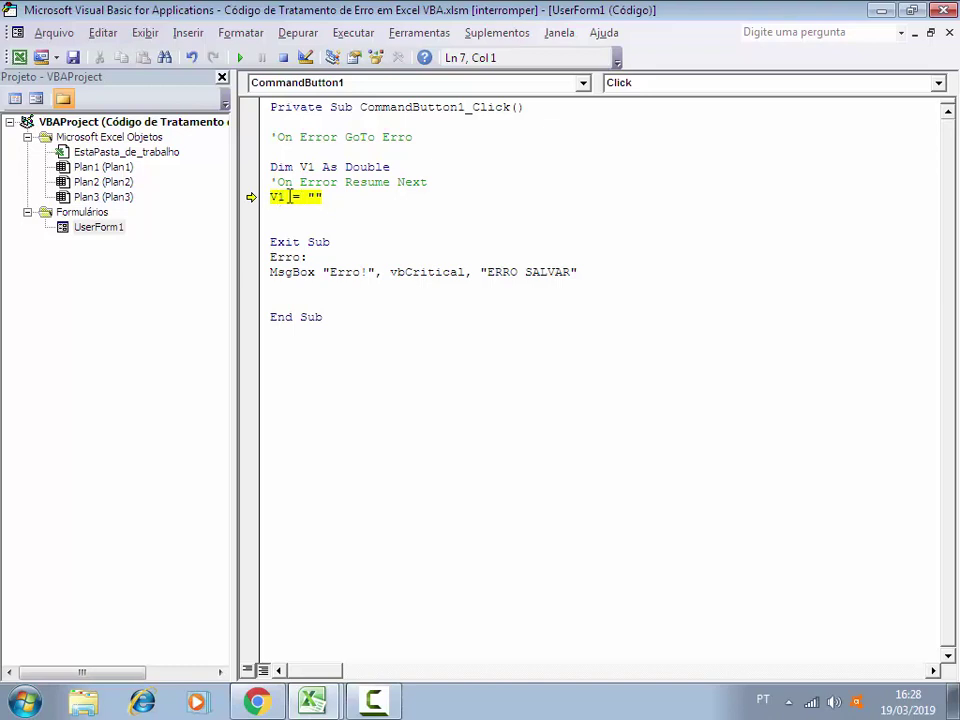
Remove the apostrophe to re-enable On Error GoTo Erro, reset the run, and reopen the Click code.
click(278, 137)
key(BackSpace)
click(336, 214)
click(283, 57)
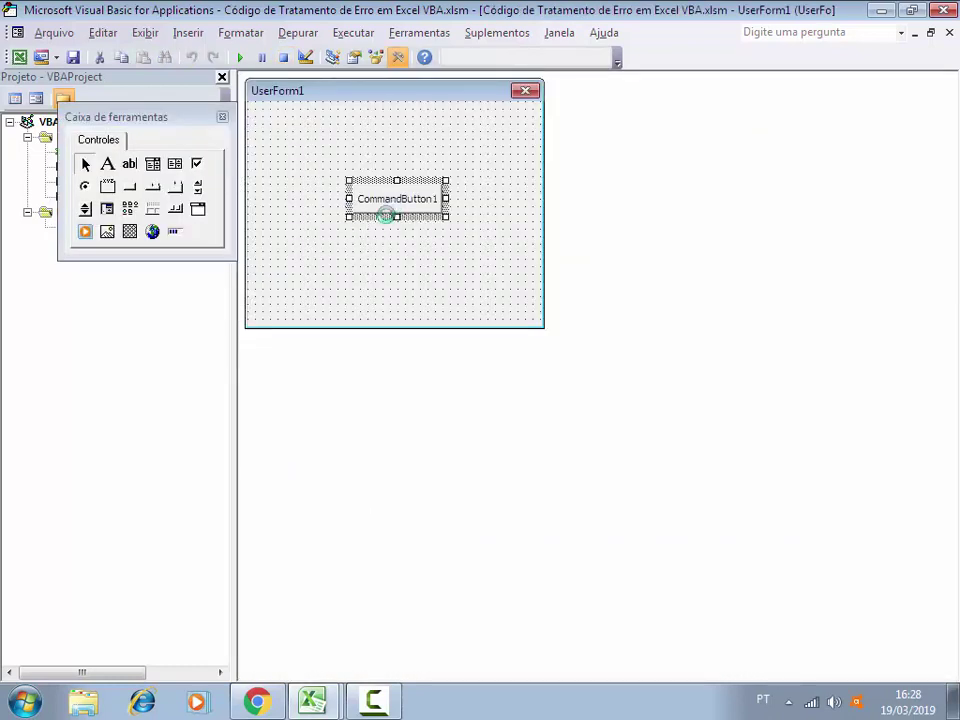
double_click(386, 210)
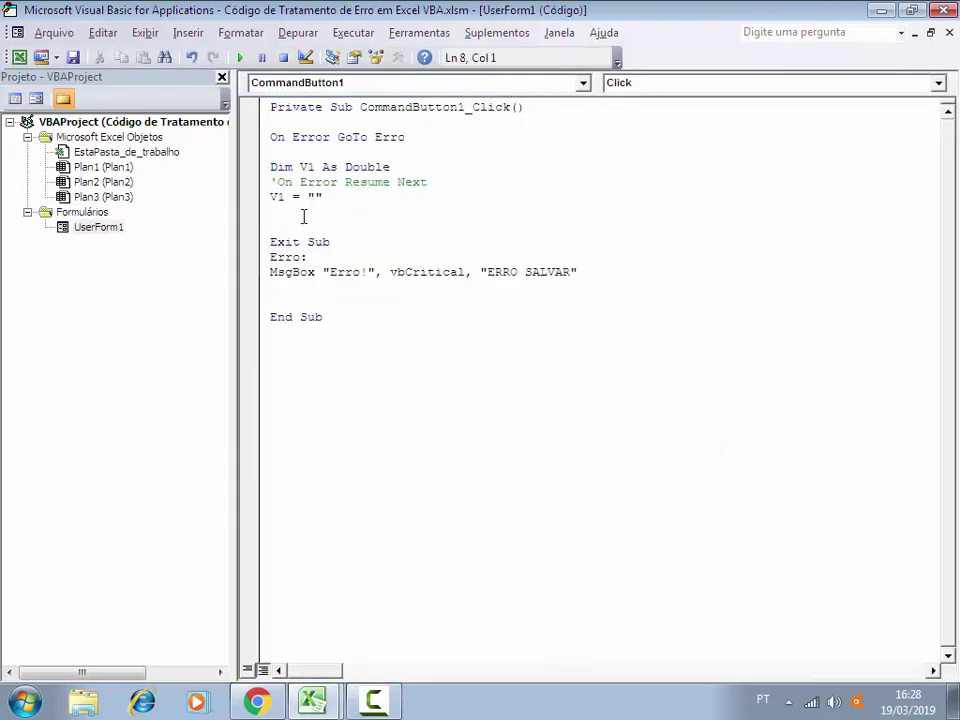